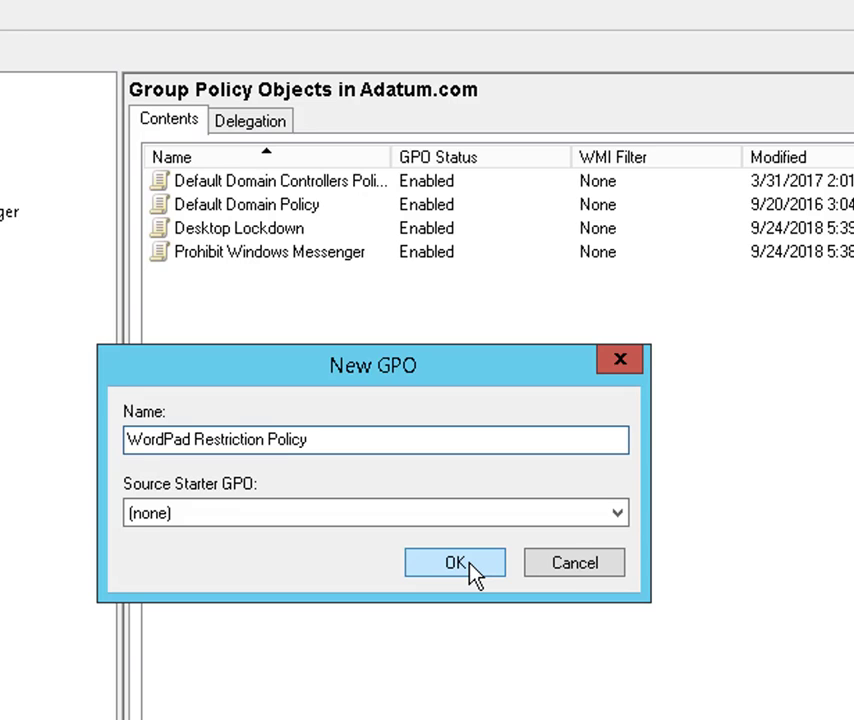
- Confirm creation of the 'WordPad Restriction Policy' GPO with no starter GPO
left_click(469, 562)
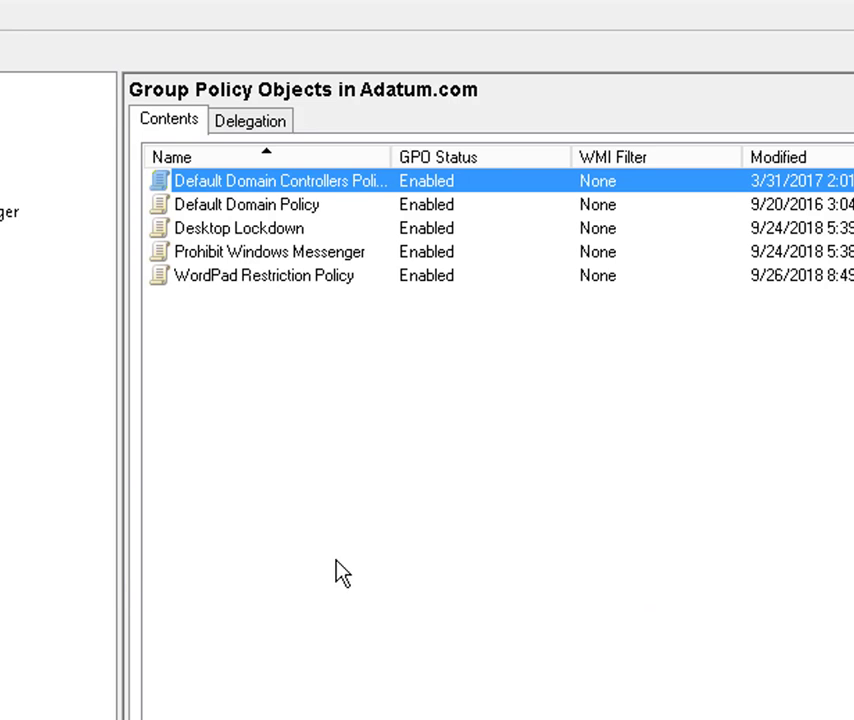
- Edit WordPad Restriction Policy and drill down to AppLocker's Executable Rules under Computer Configuration
right_click(282, 276)
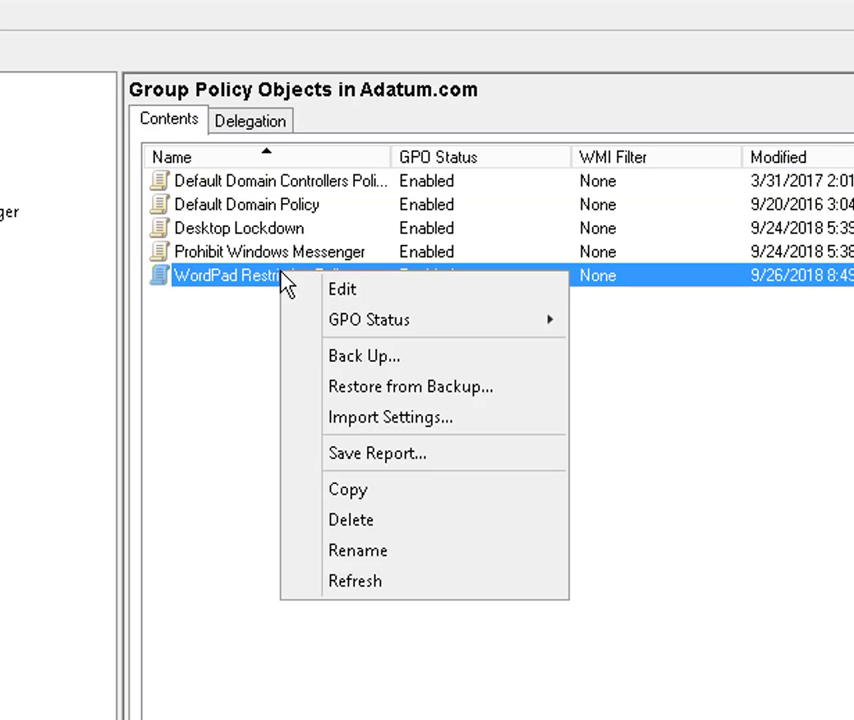
left_click(372, 299)
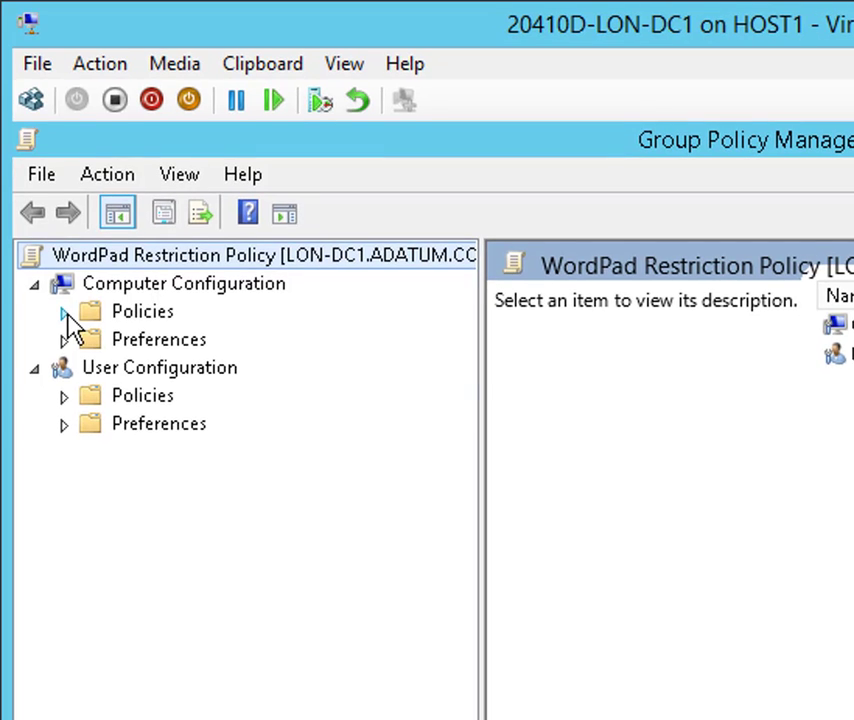
left_click(64, 312)
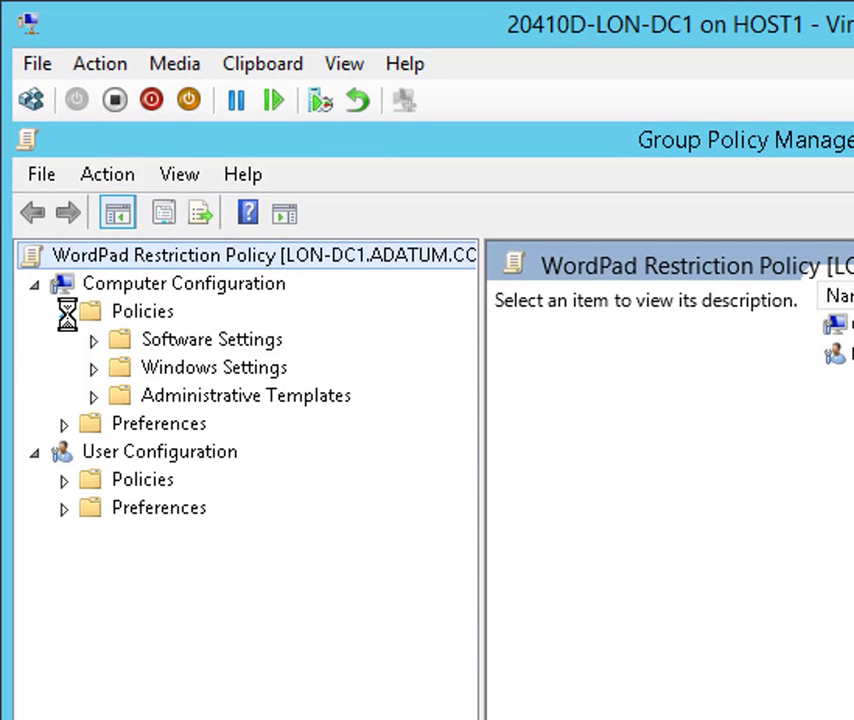
left_click(94, 369)
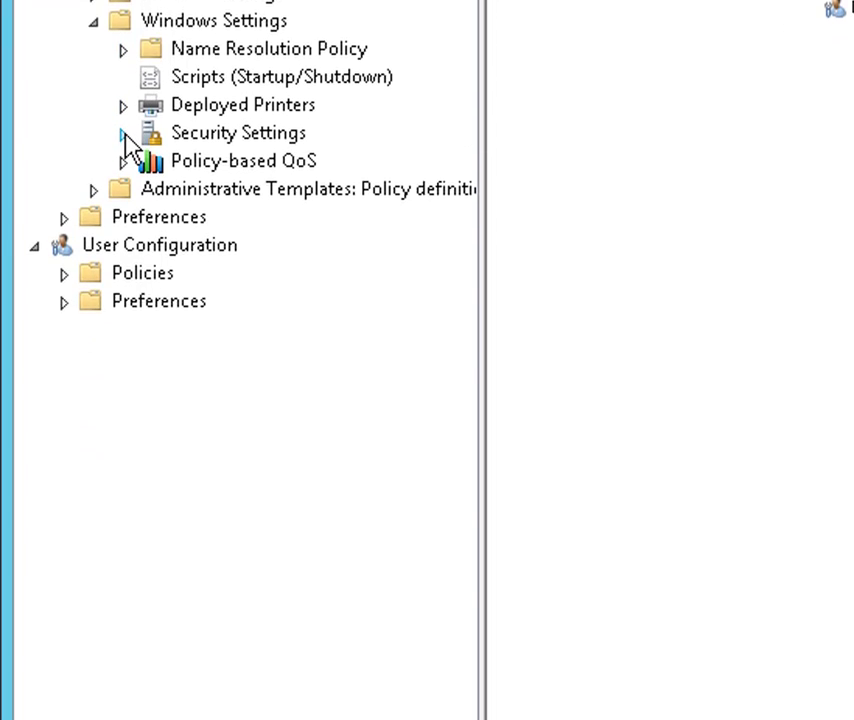
left_click(123, 133)
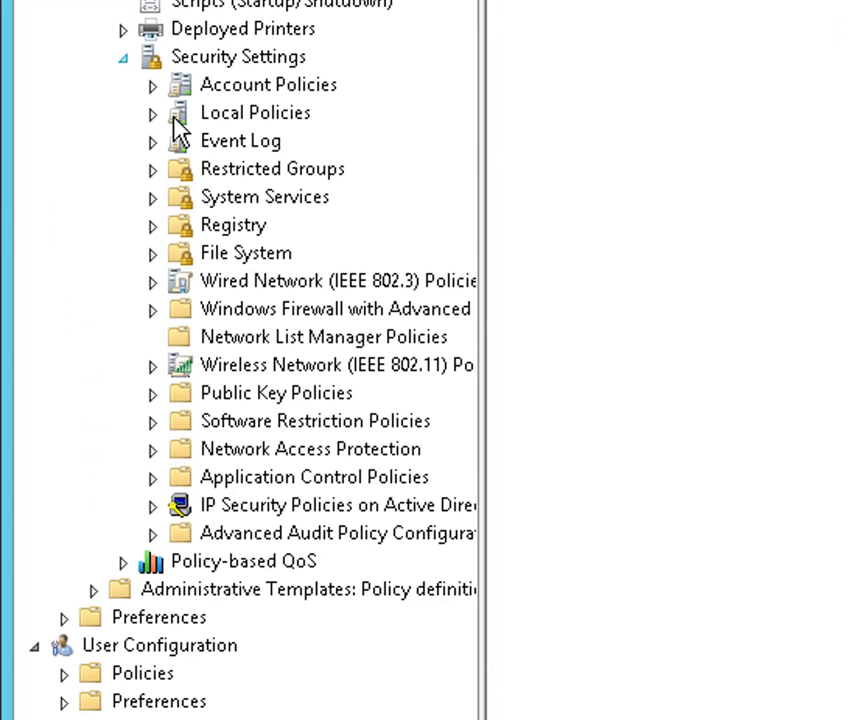
left_click(152, 478)
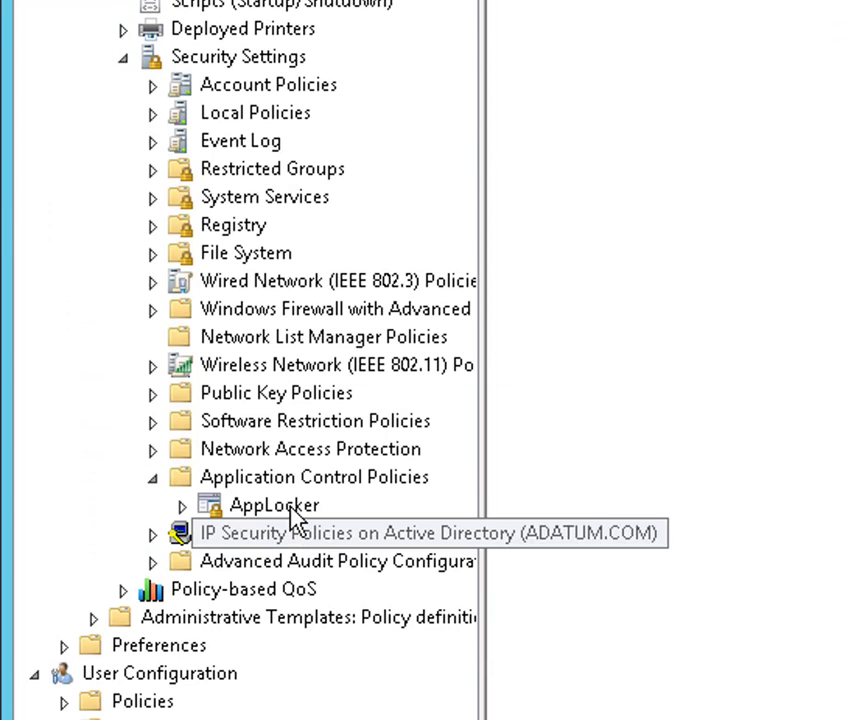
left_click(186, 507)
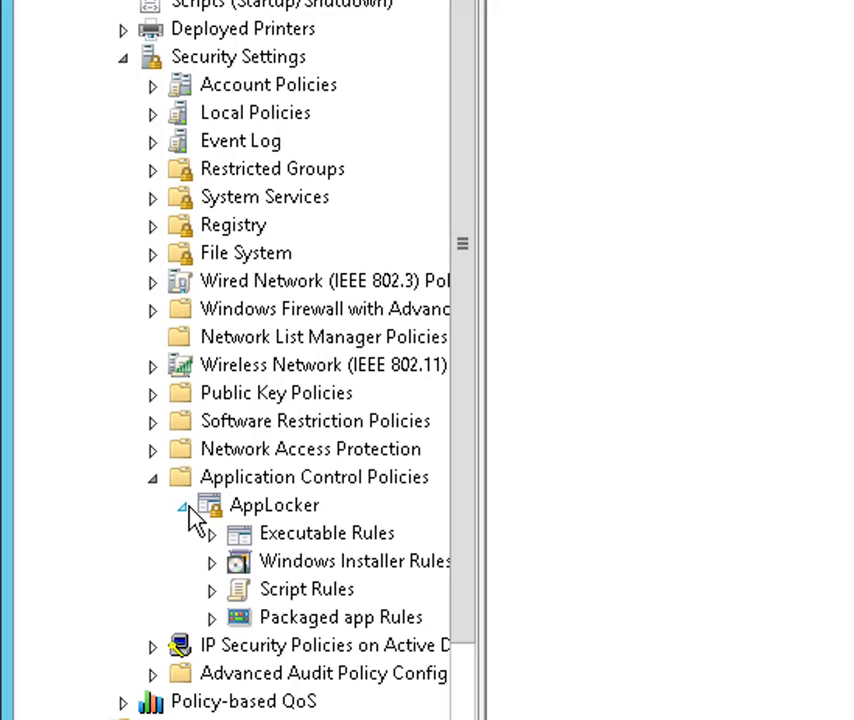
left_click(345, 540)
- Start a new executable rule set to Deny for Everyone with a Publisher condition
right_click(680, 375)
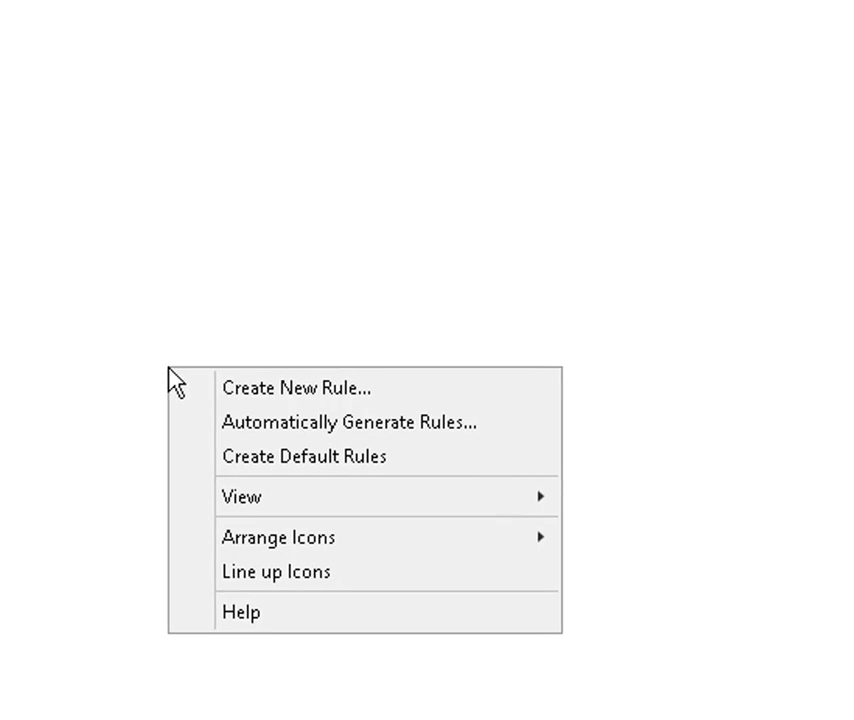
left_click(316, 394)
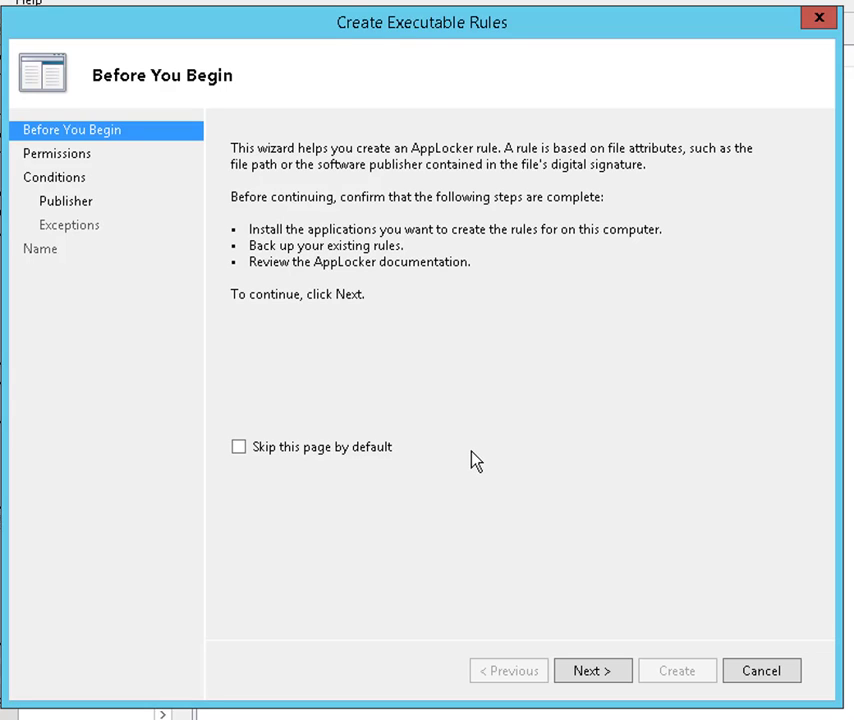
left_click(602, 672)
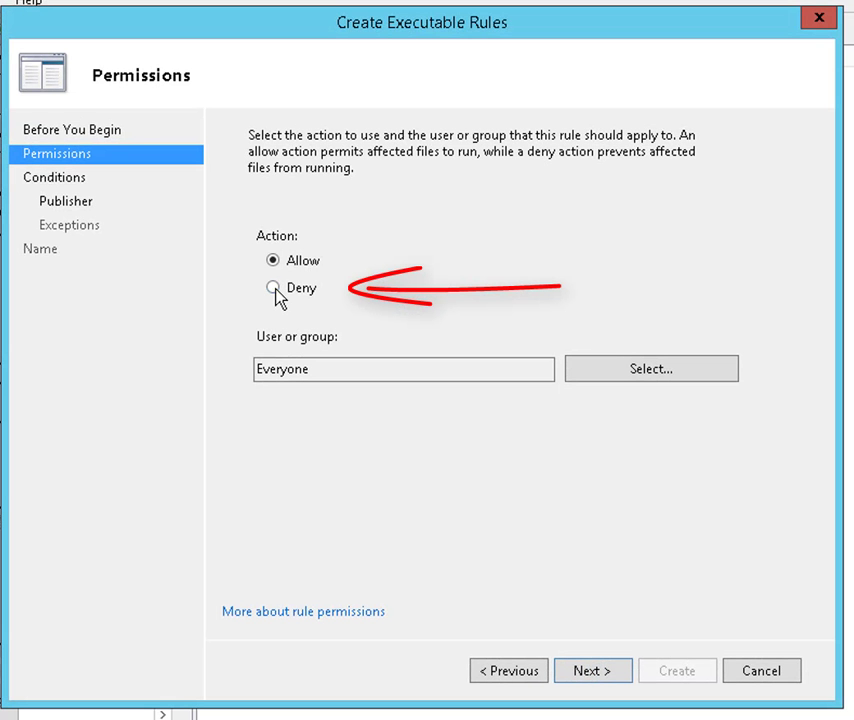
left_click(274, 289)
left_click(597, 673)
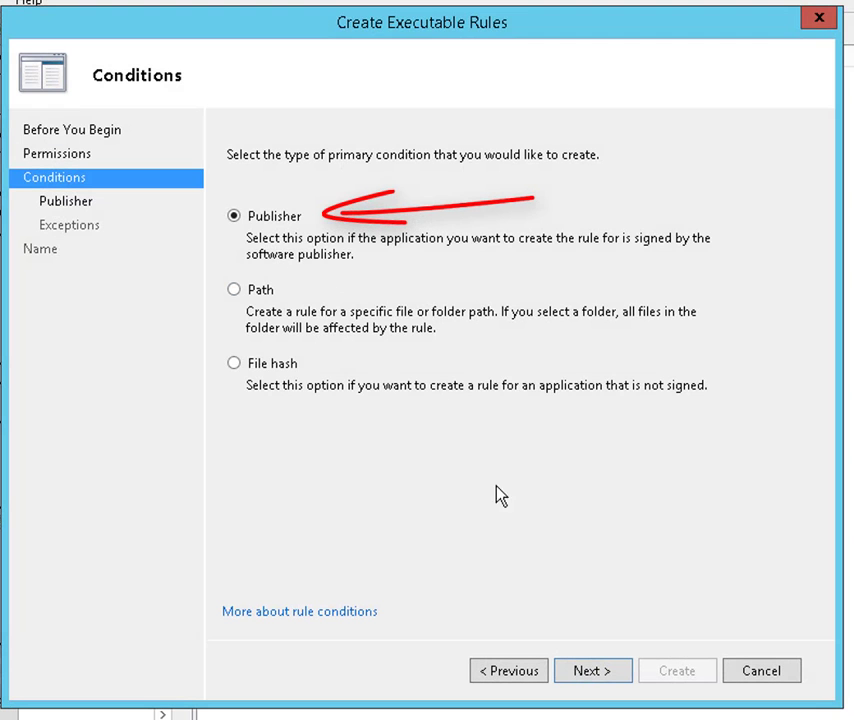
left_click(605, 673)
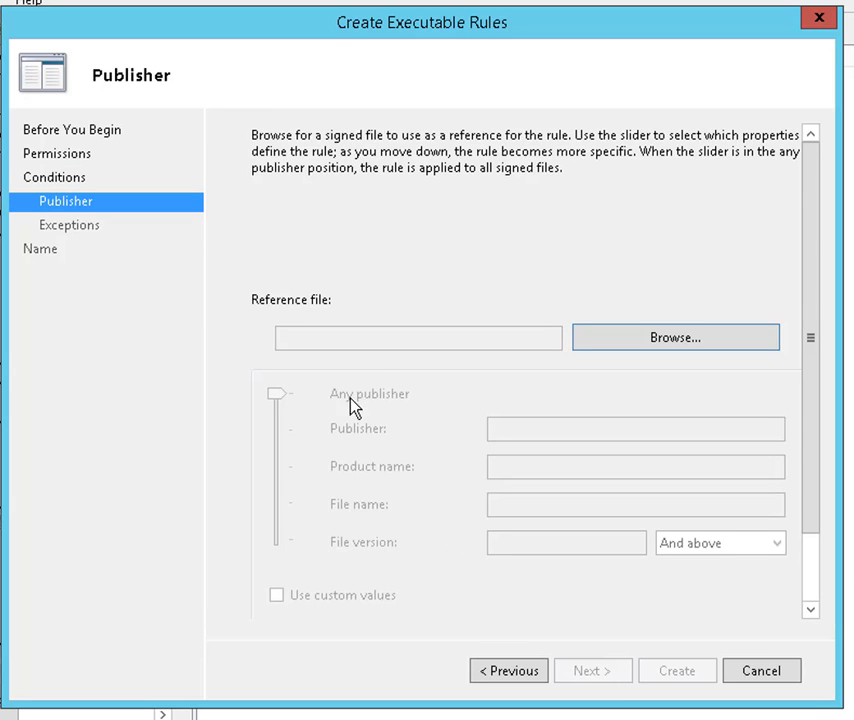
- Use C:\Program Files\Windows NT\Accessories\wordpad.exe as the rule's reference file
left_click(625, 346)
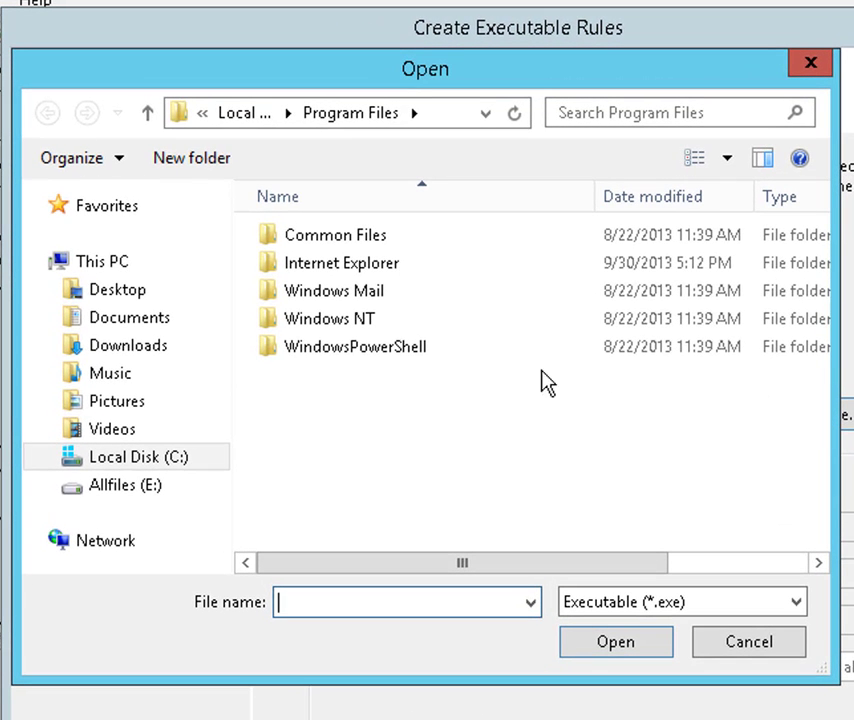
left_click(172, 462)
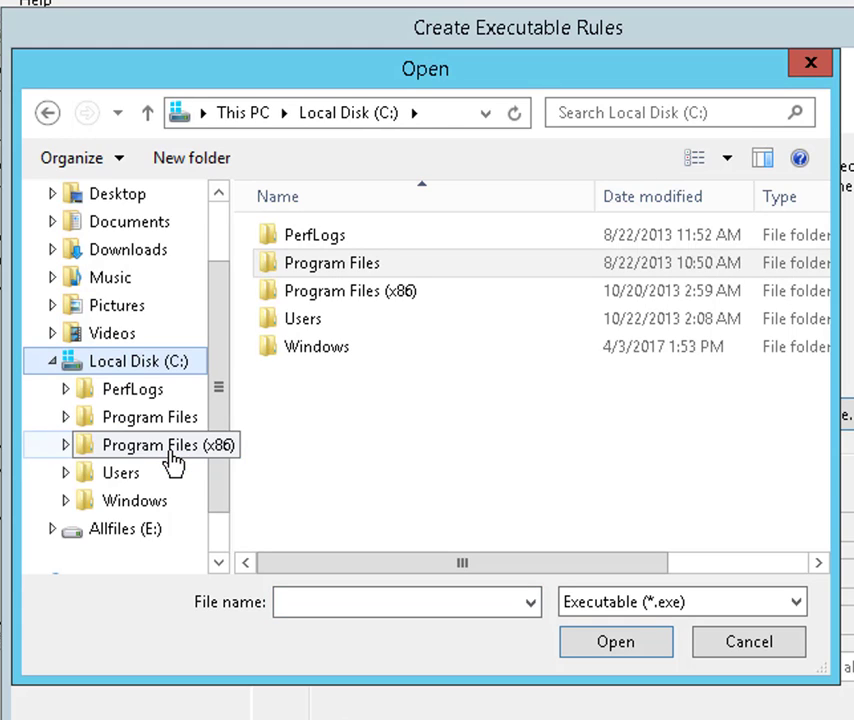
double_click(325, 265)
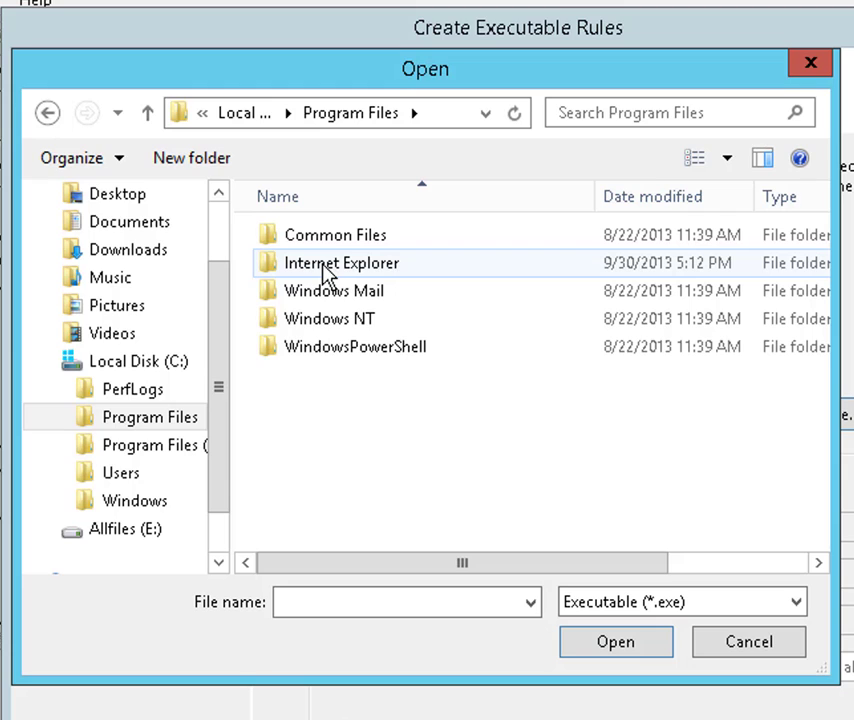
double_click(313, 328)
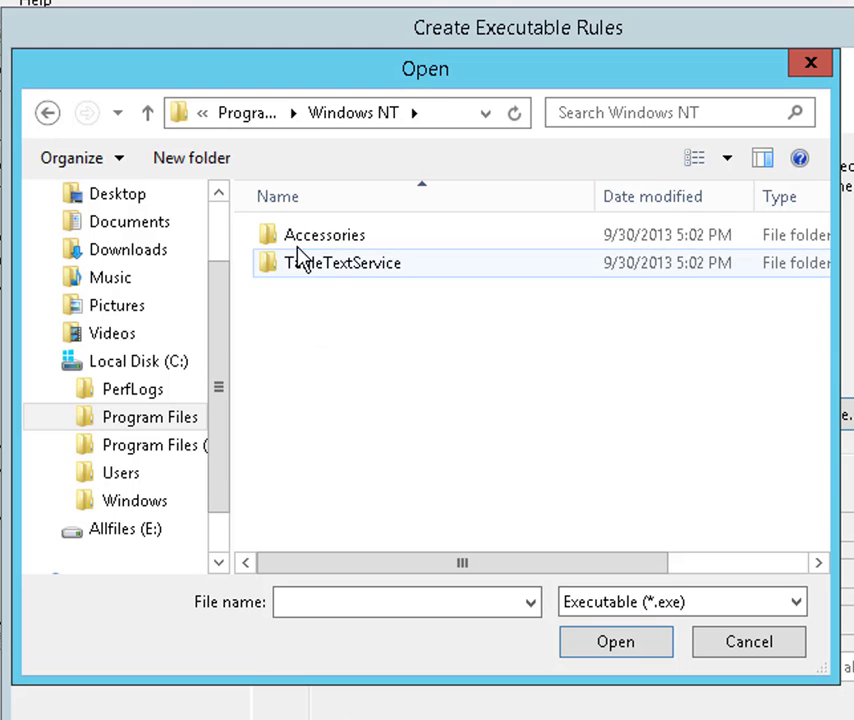
left_click(309, 248)
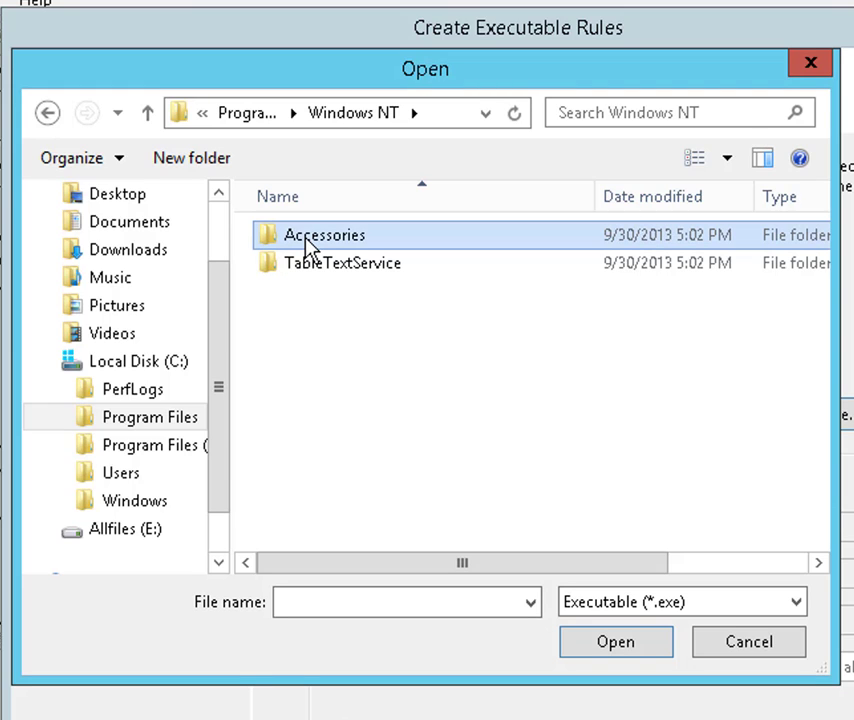
double_click(309, 248)
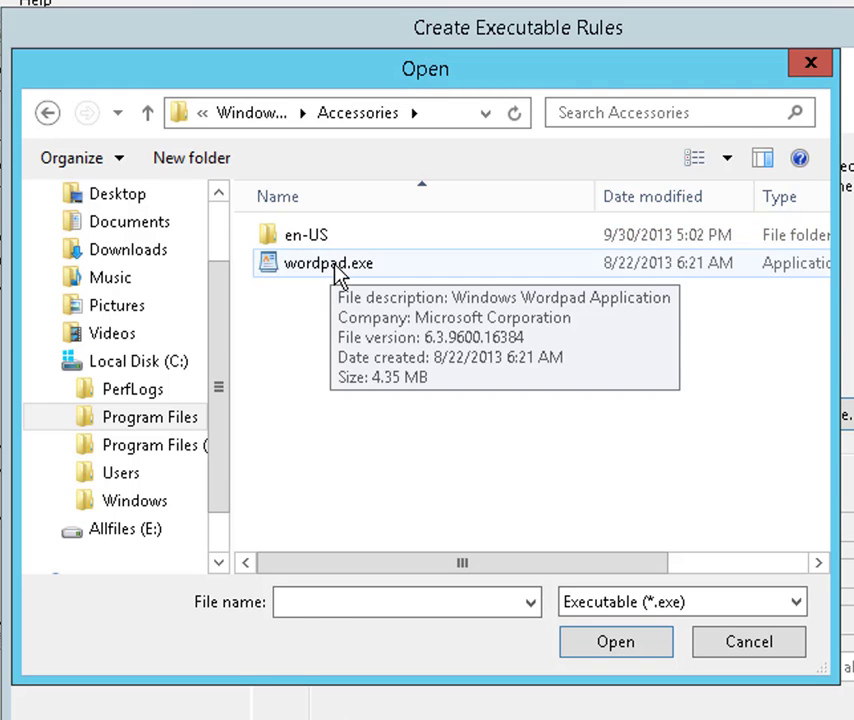
left_click(338, 270)
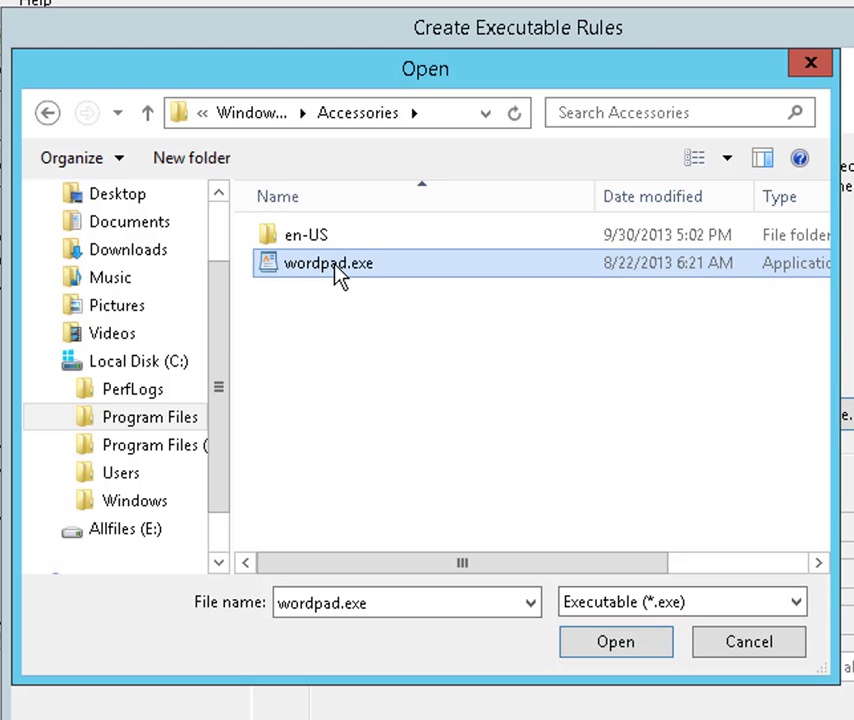
left_click(617, 646)
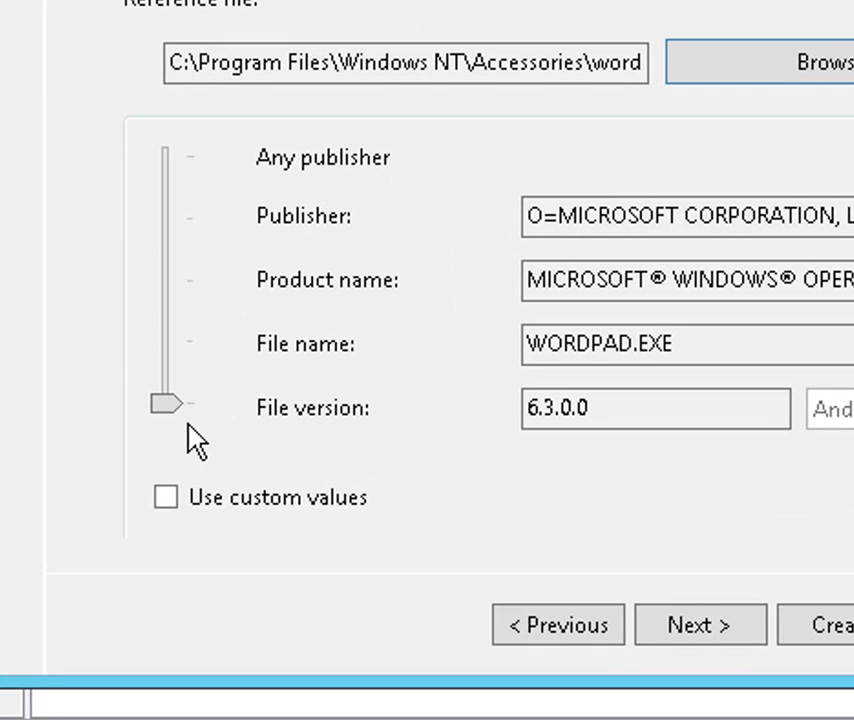
- Loosen the rule to match WORDPAD.EXE at any version and create it without exceptions
left_click(166, 401)
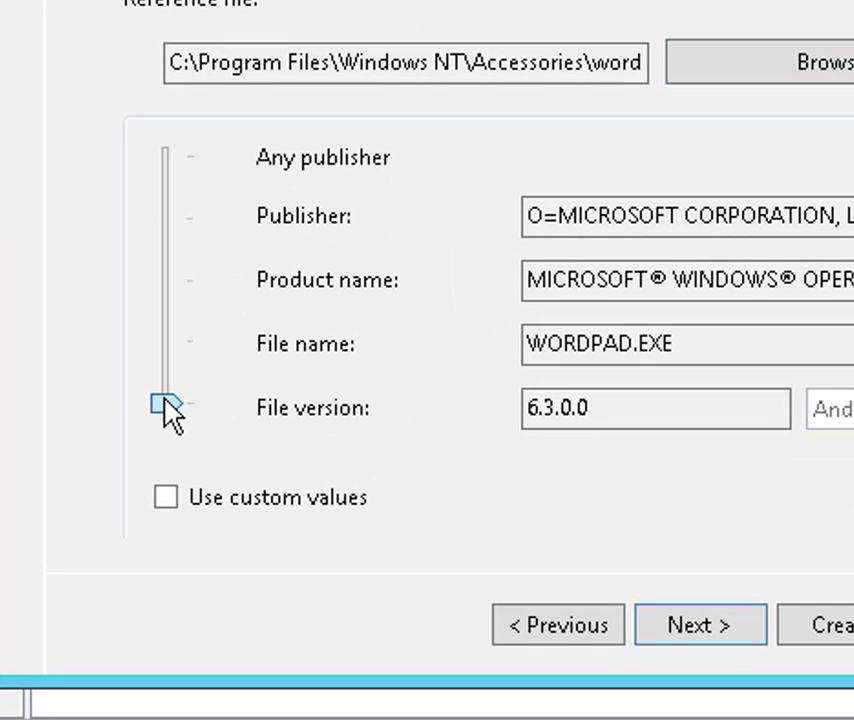
left_click_drag(163, 395, 177, 354)
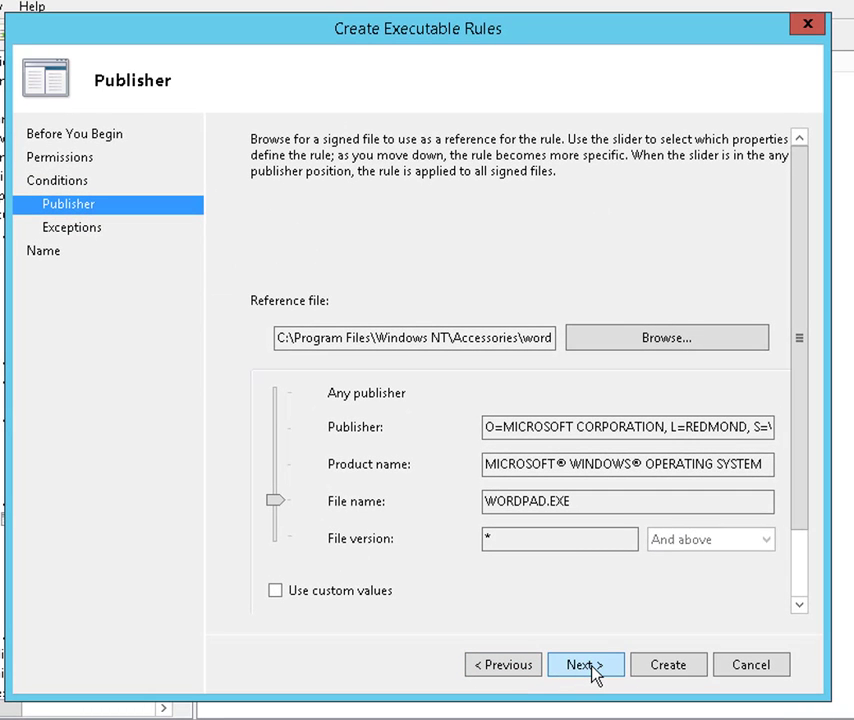
left_click(590, 668)
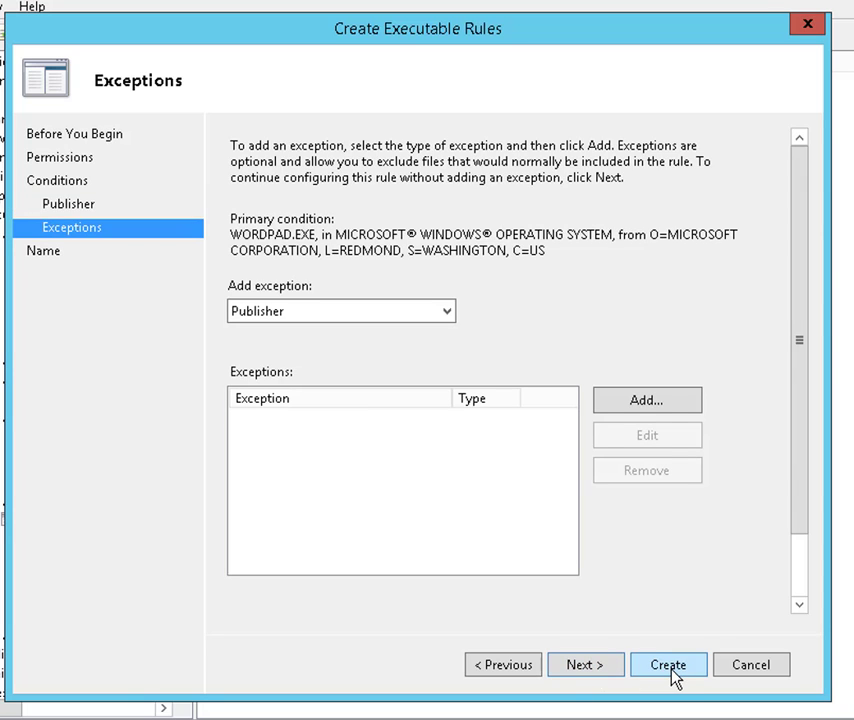
left_click(668, 666)
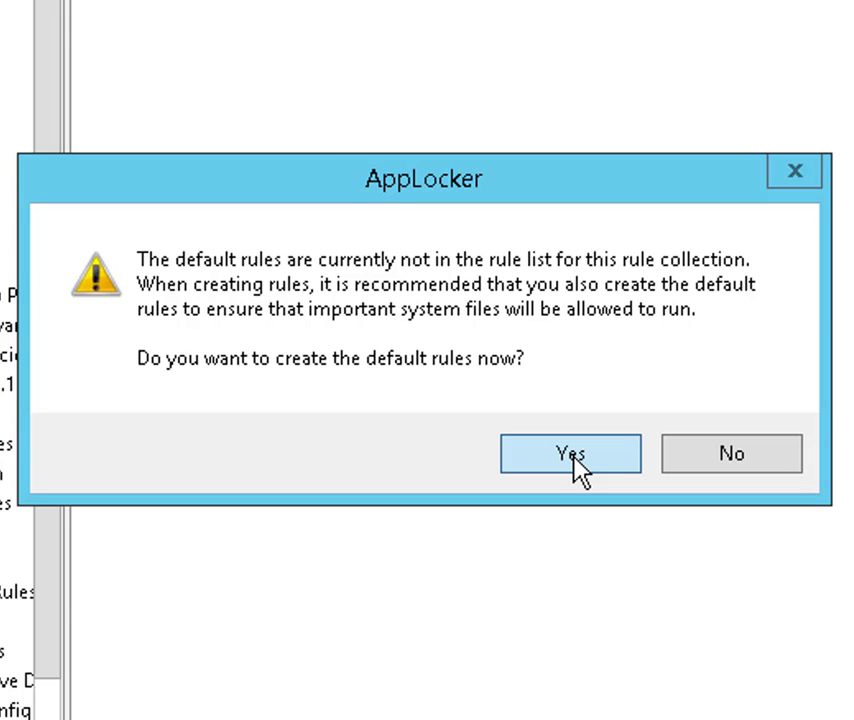
- Accept the three default allow rules and widen the Name column to read all rules
left_click(577, 462)
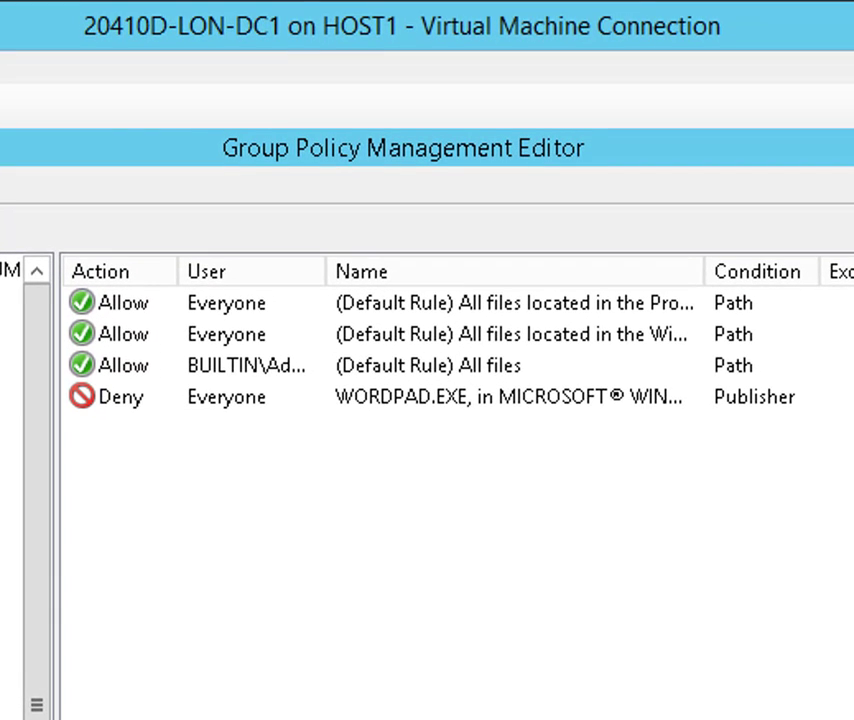
double_click(704, 271)
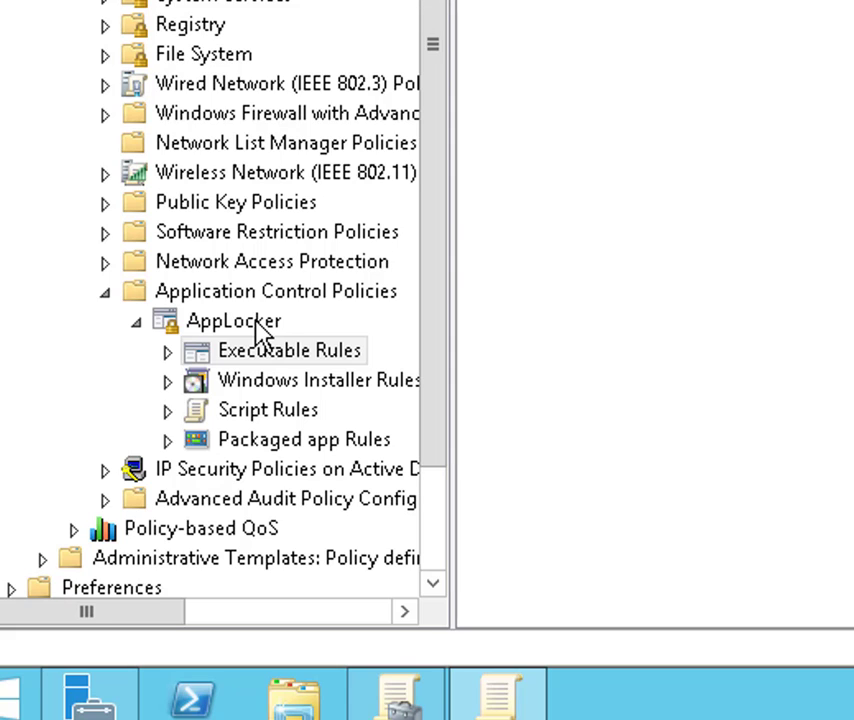
- In AppLocker properties, set Executable rules to Configured with Enforce rules
left_click(258, 330)
right_click(260, 332)
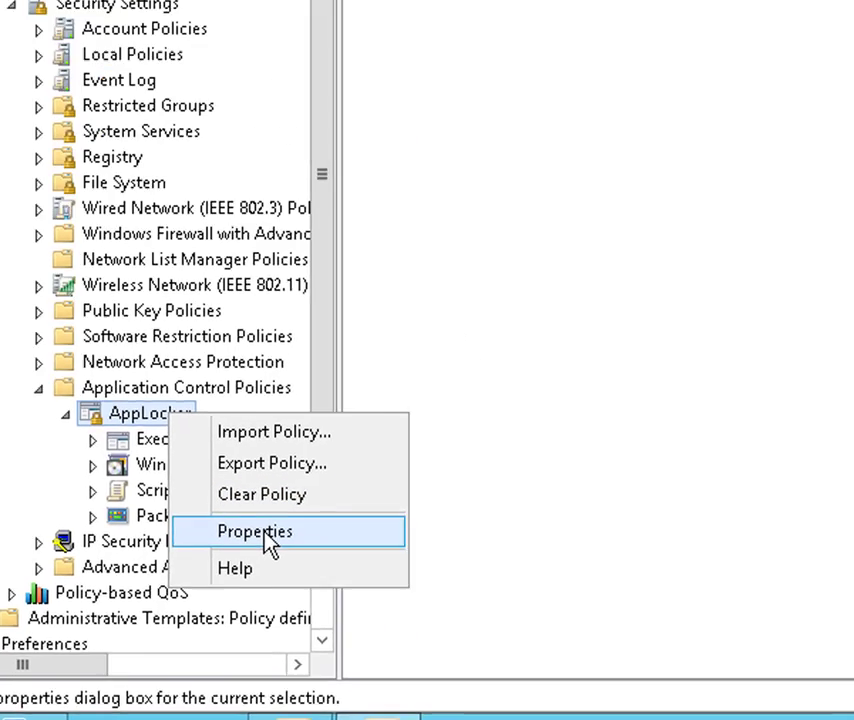
left_click(365, 462)
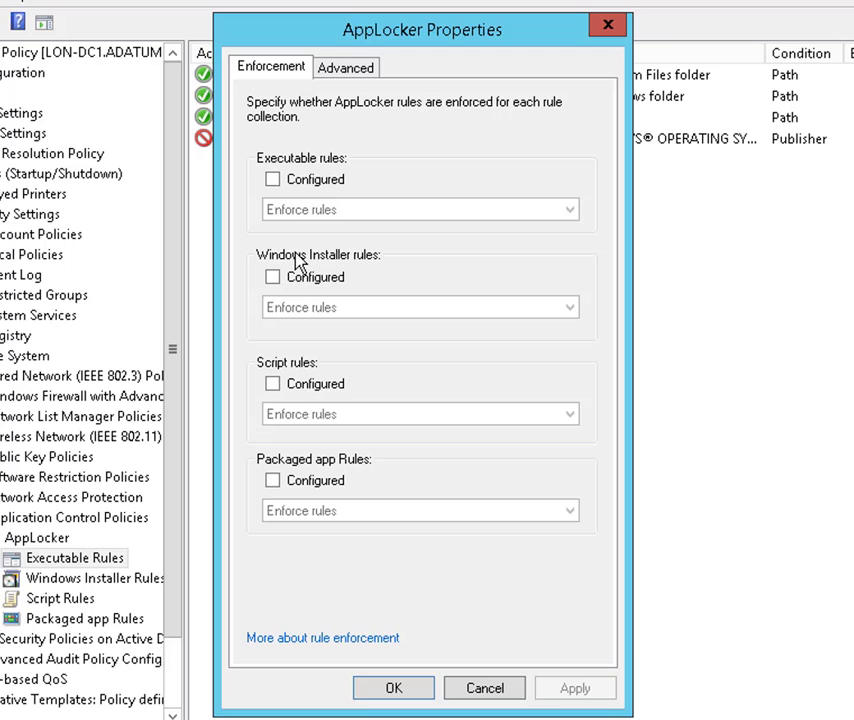
left_click(273, 180)
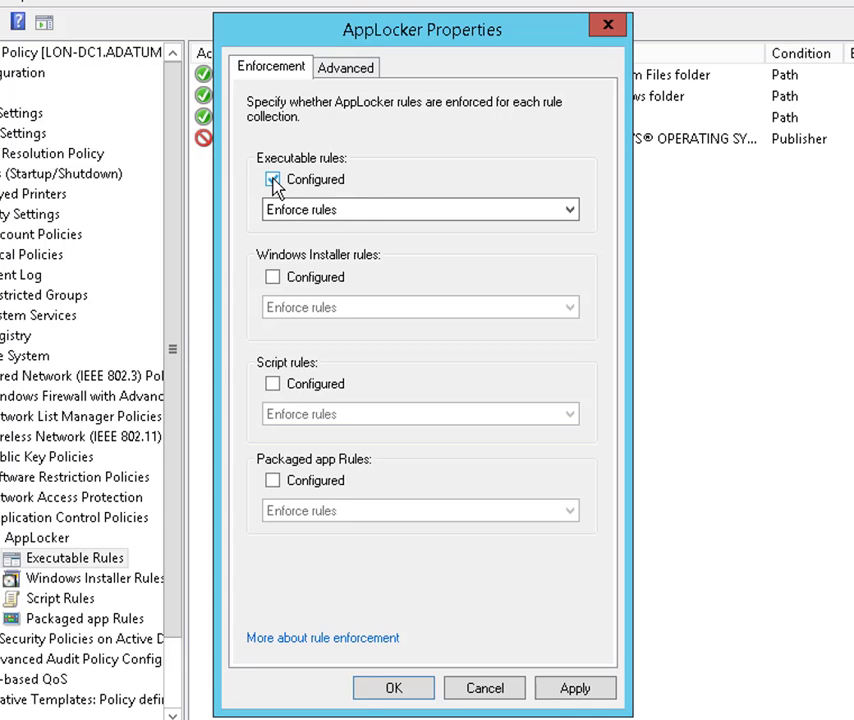
left_click(572, 214)
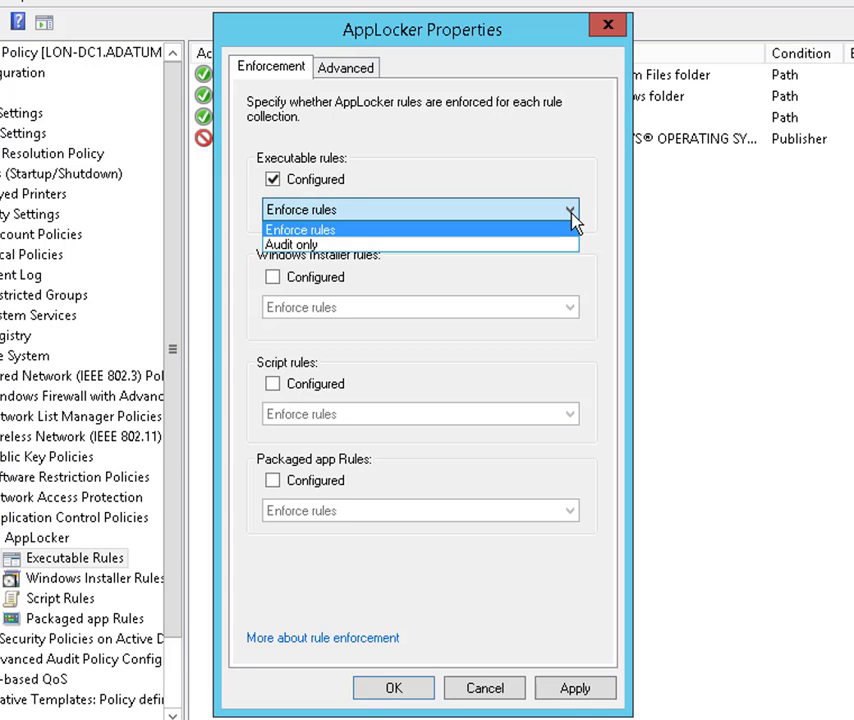
left_click(345, 232)
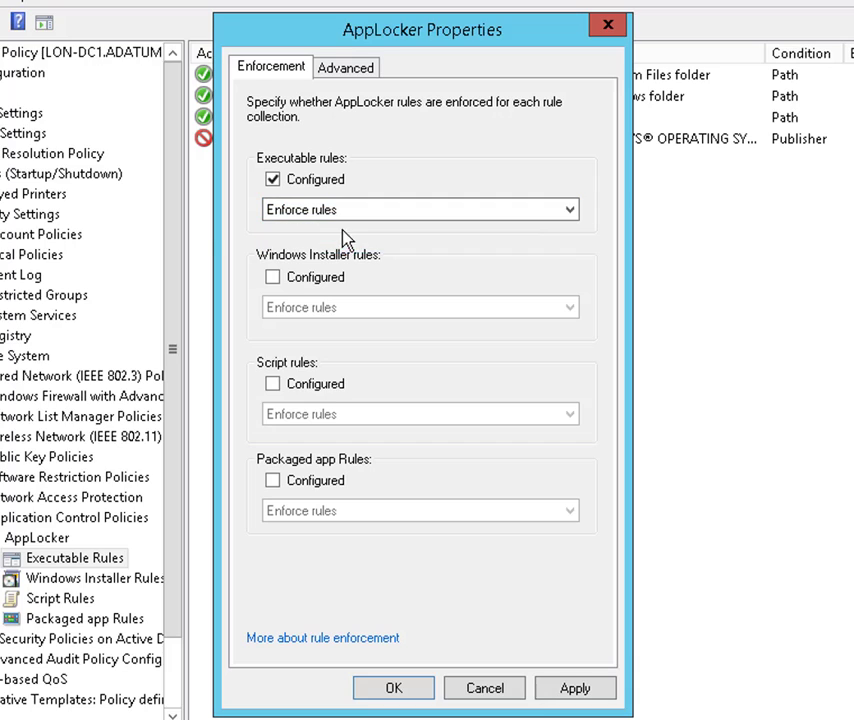
left_click(395, 689)
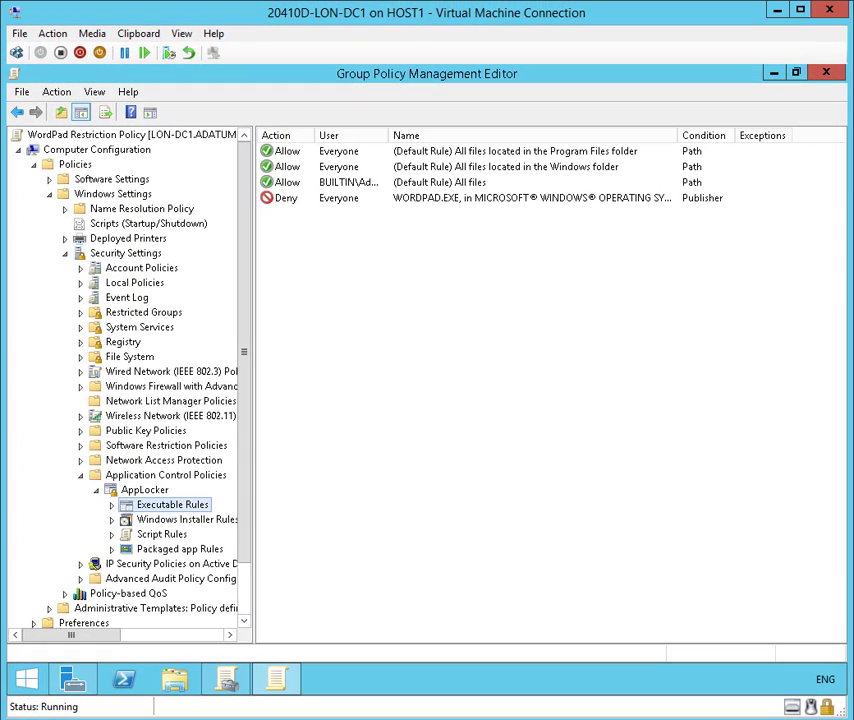
- Open the Application Identity service's properties from System Services
left_click(139, 330)
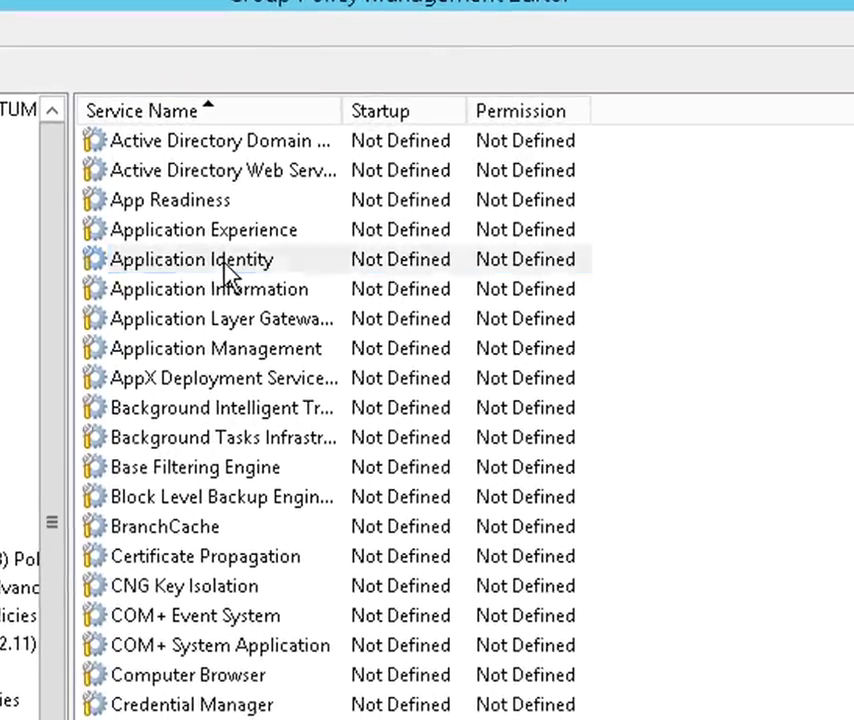
left_click(320, 224)
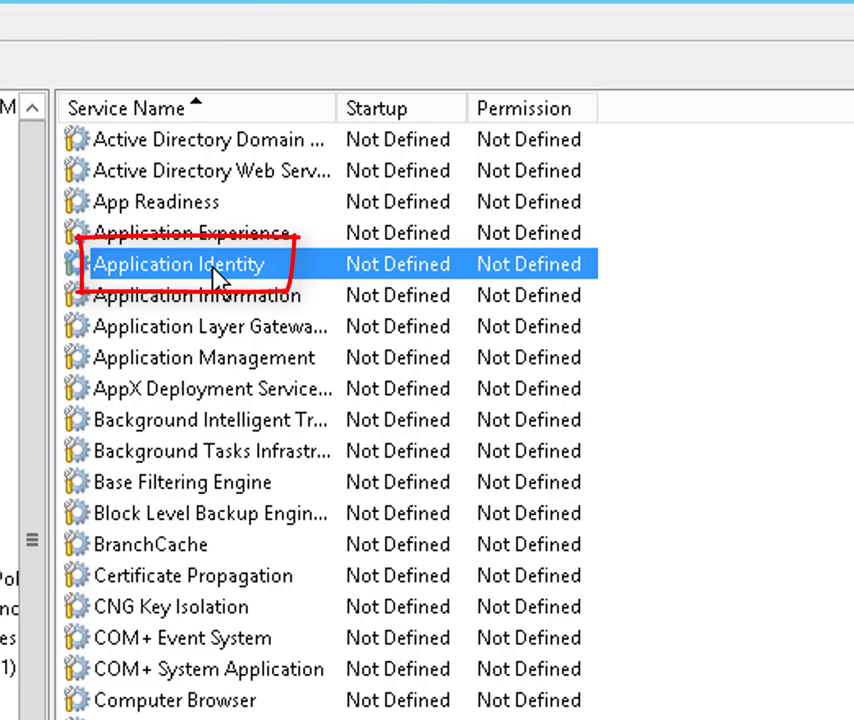
double_click(218, 265)
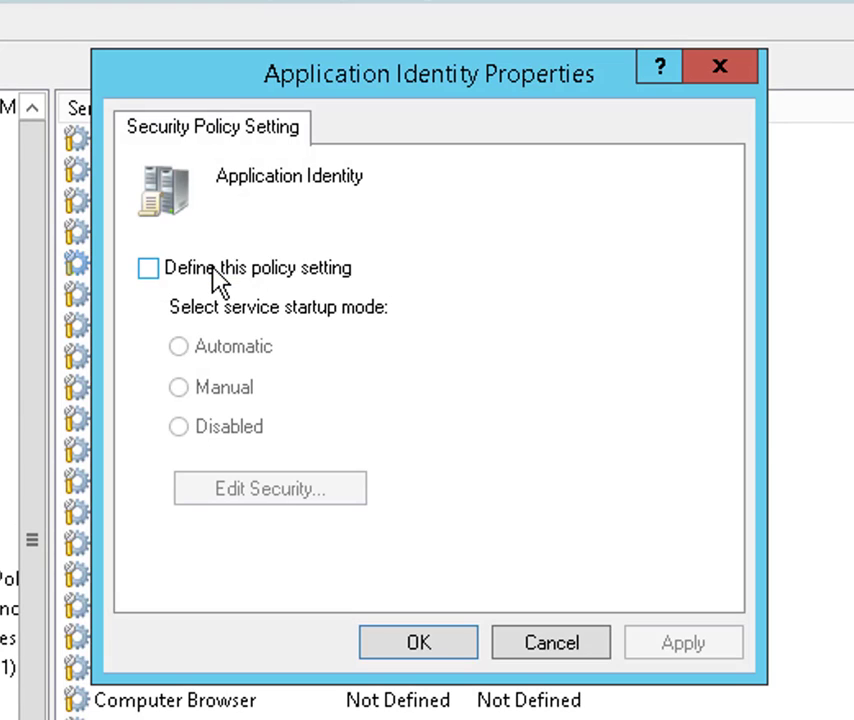
- Define Application Identity startup as Automatic, then close the policy editor
left_click(152, 276)
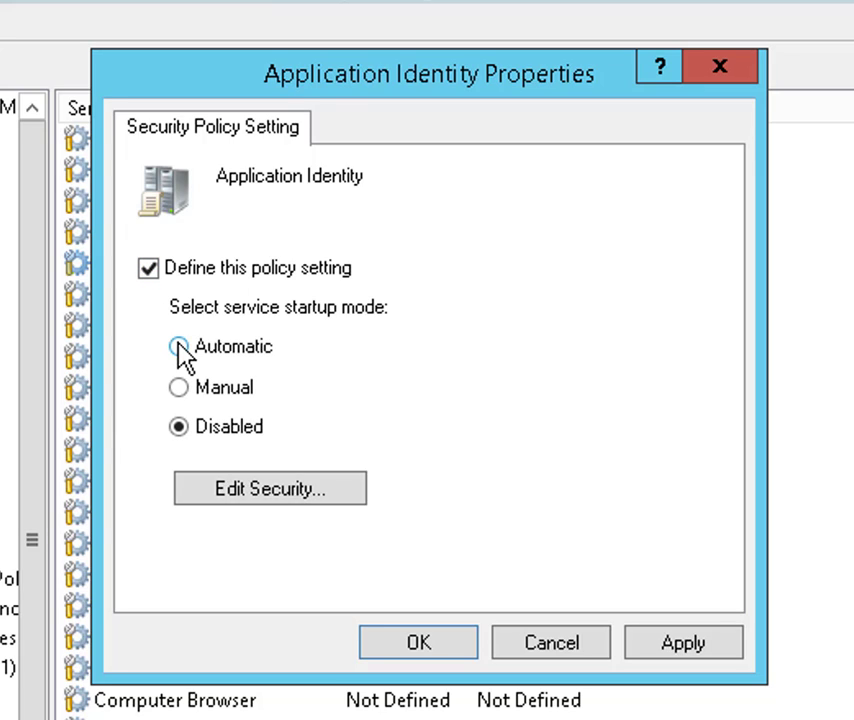
left_click(179, 347)
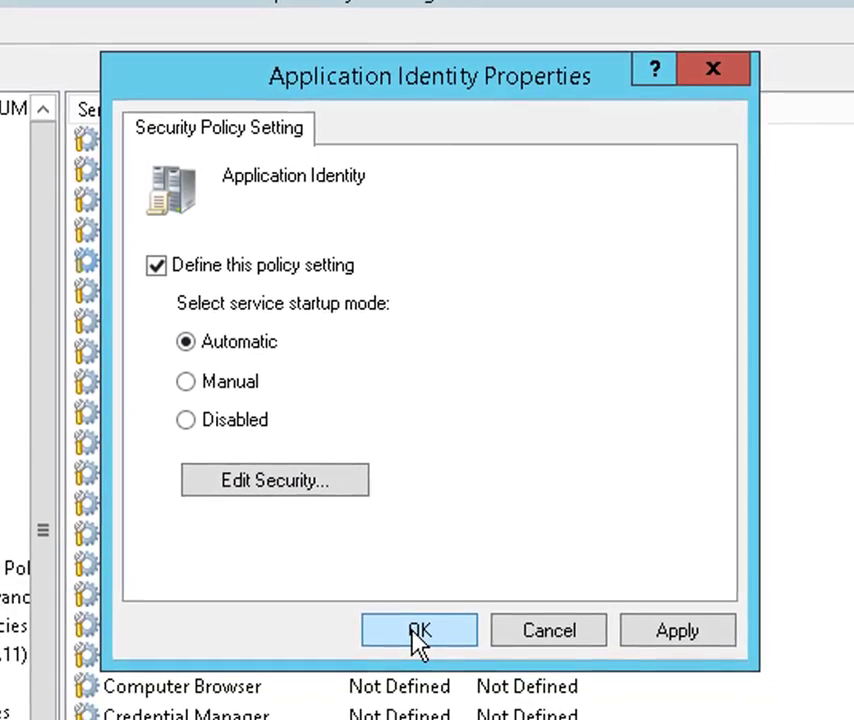
left_click(415, 618)
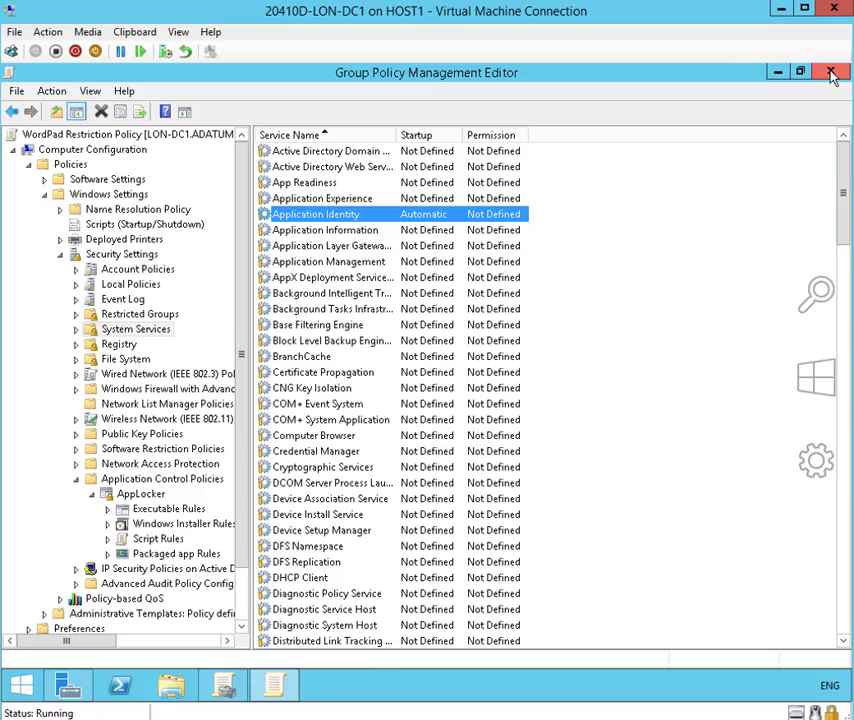
left_click(830, 74)
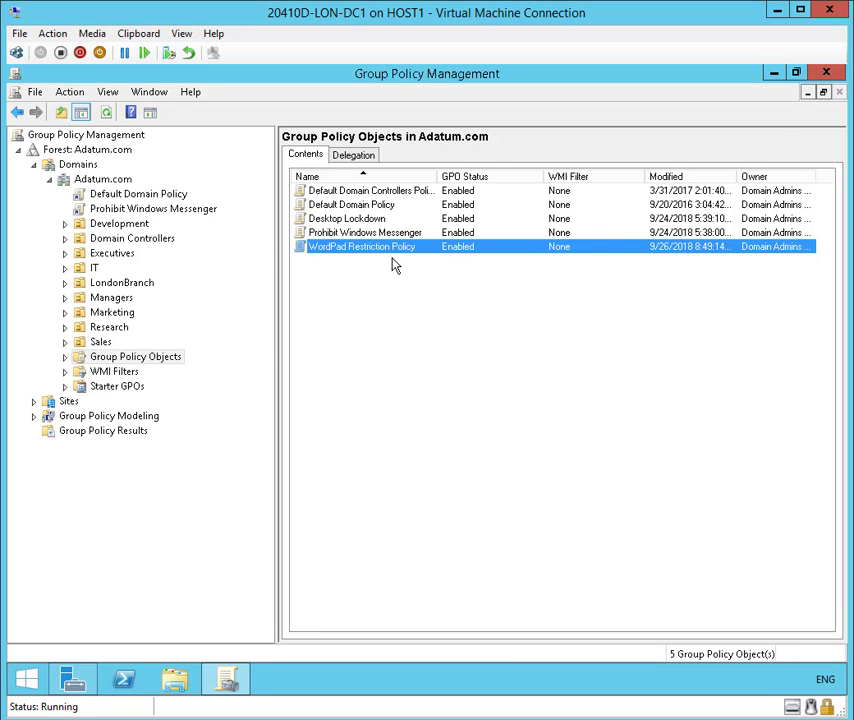
- Link the existing WordPad Restriction Policy GPO to the Adatum.com domain
left_click(64, 357)
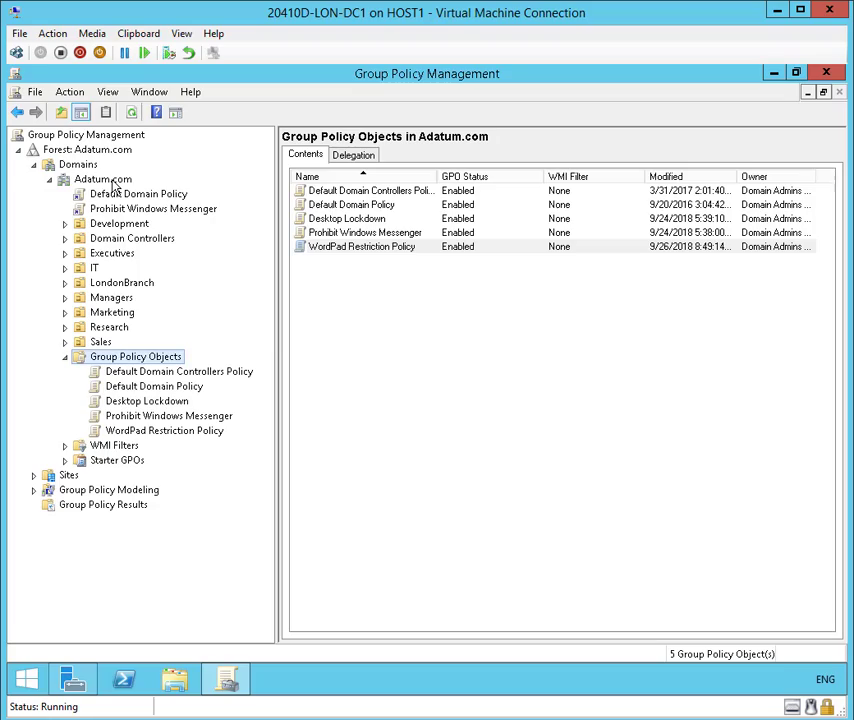
right_click(114, 189)
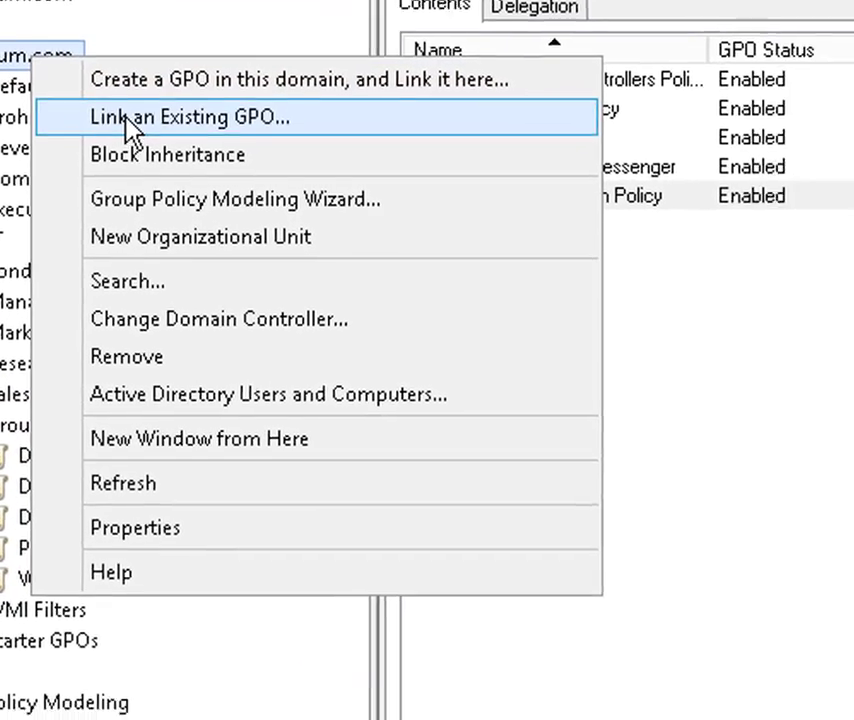
left_click(243, 163)
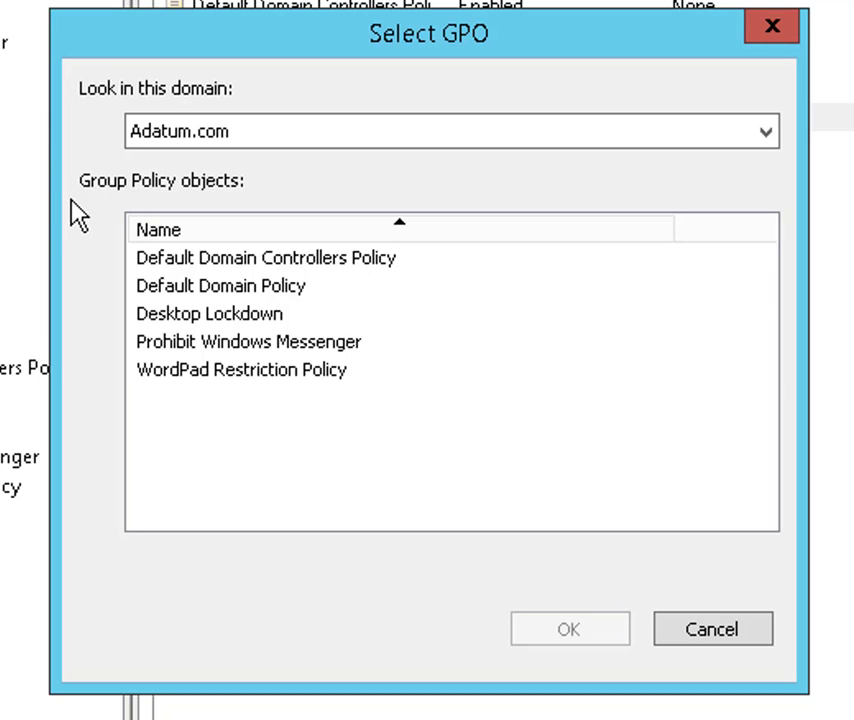
left_click(218, 374)
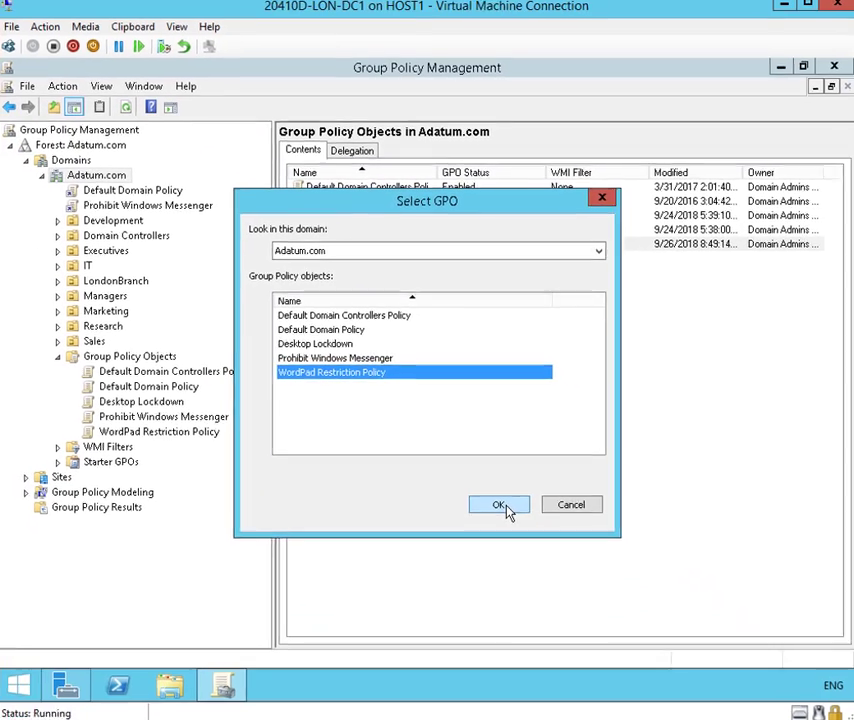
left_click(578, 638)
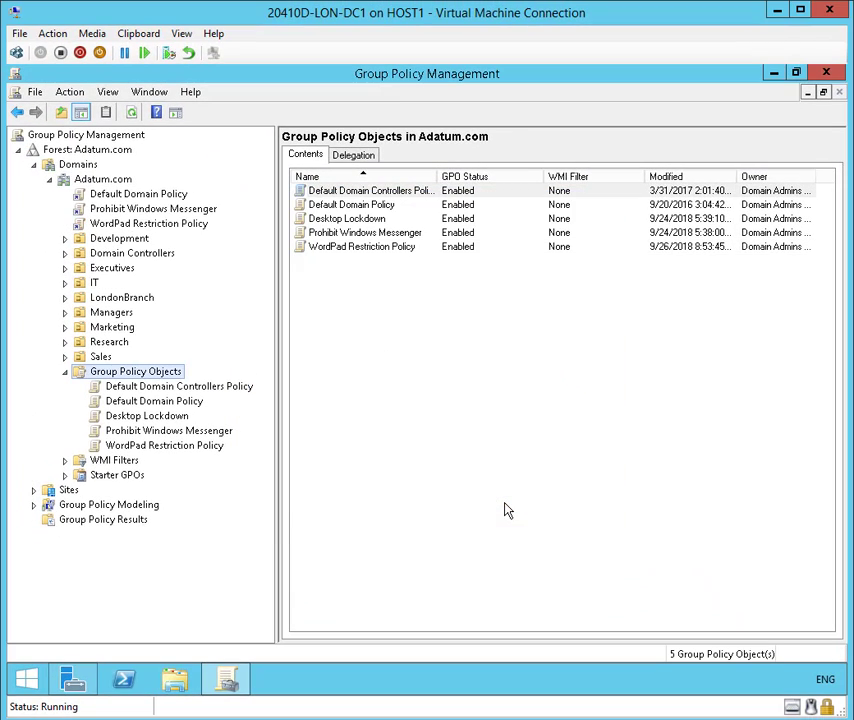
- Close Group Policy Management and run gpupdate /force in Command Prompt on the domain controller
left_click(826, 73)
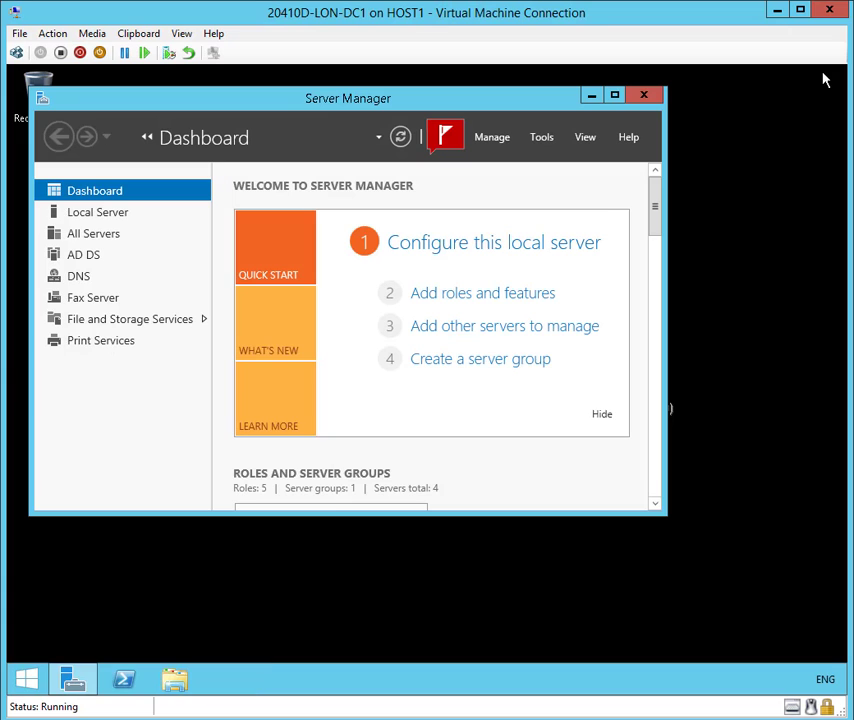
left_click(28, 680)
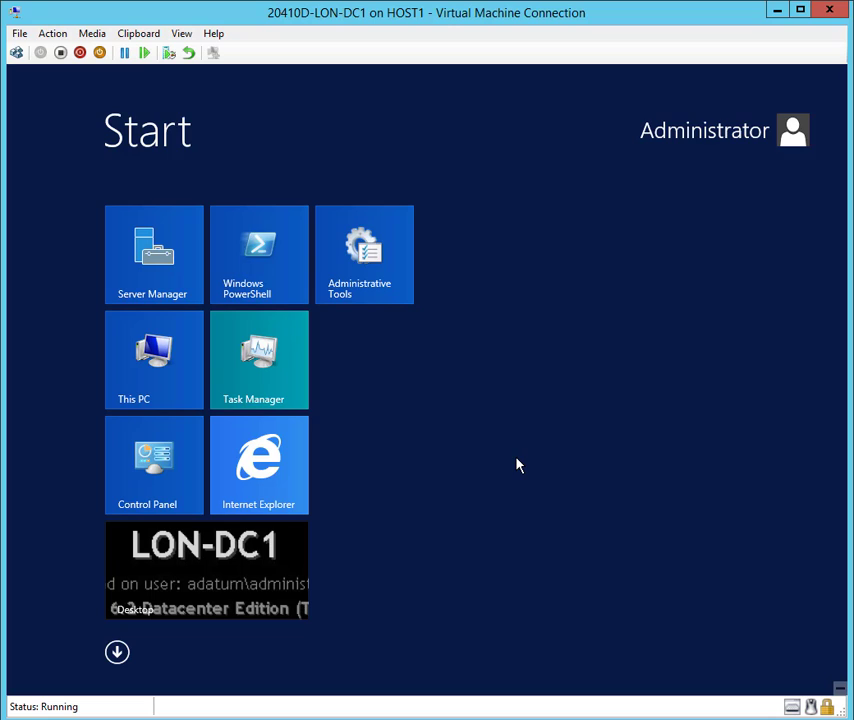
type("cmd")
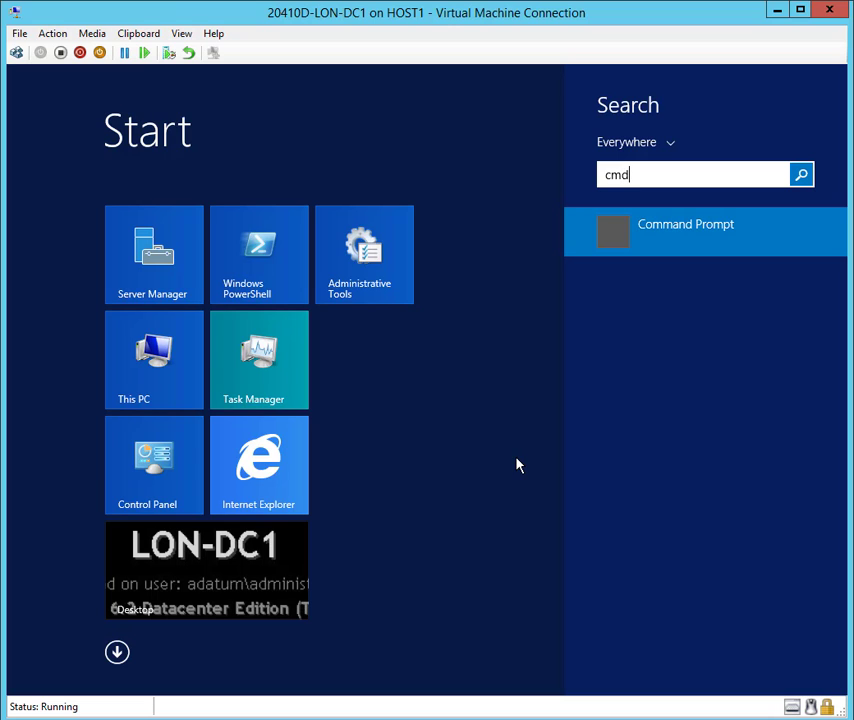
left_click(660, 234)
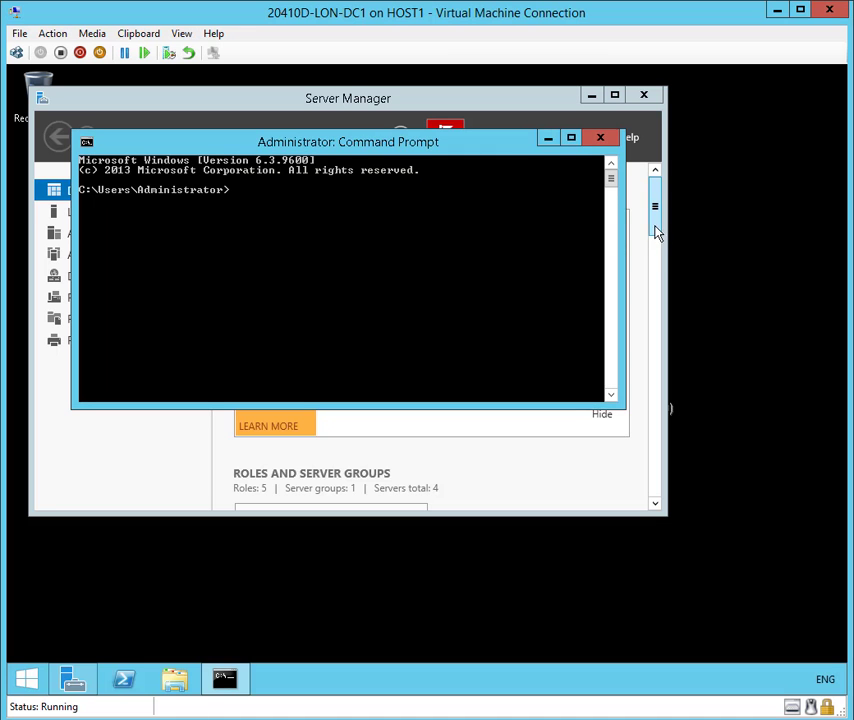
type("gpu")
type("pdate")
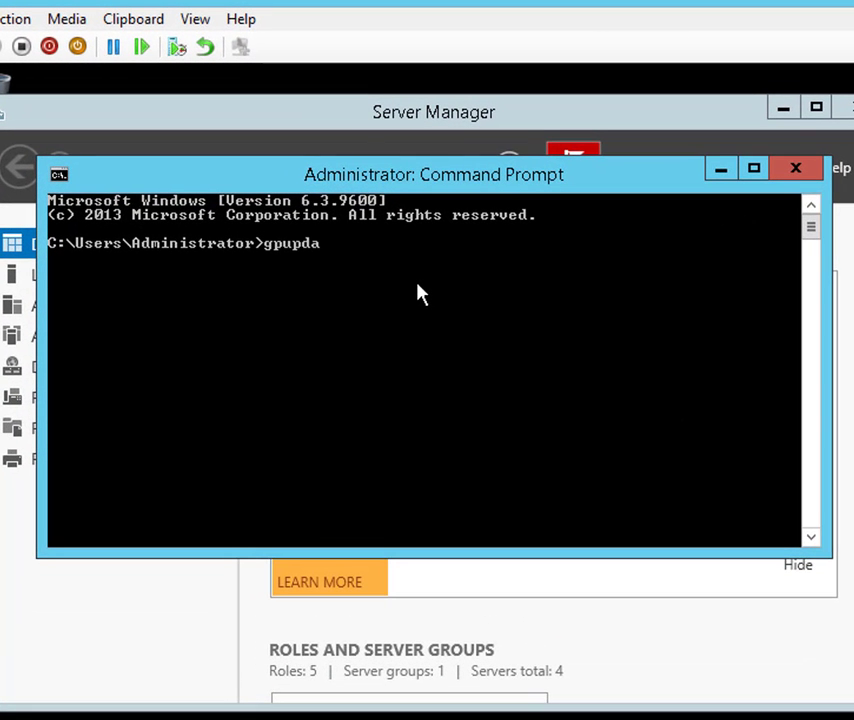
type(" /force")
key("Return")
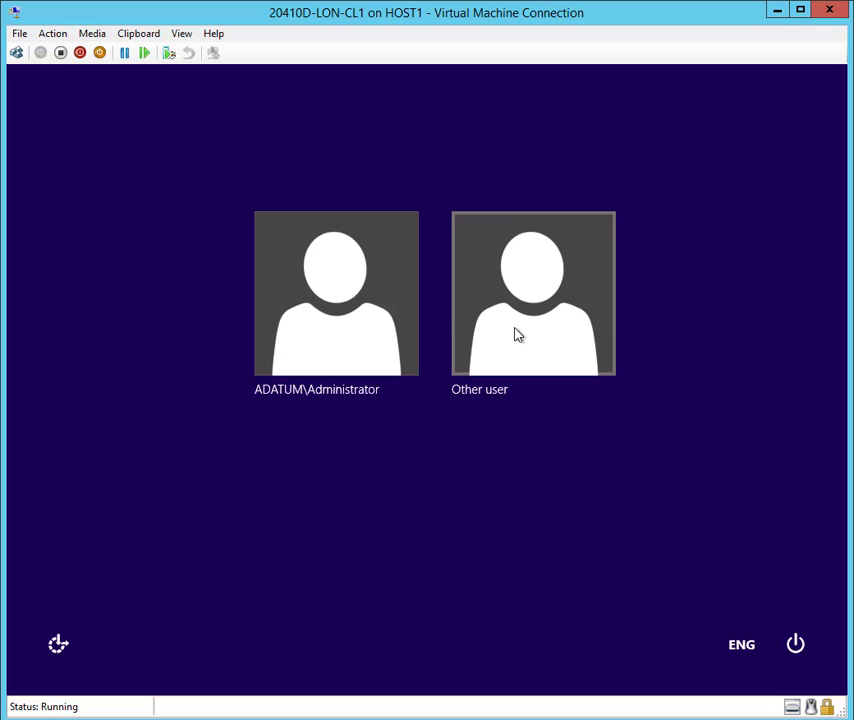
- Sign in to LON-CL1 as the Adatum domain user with that account's password
left_click(515, 335)
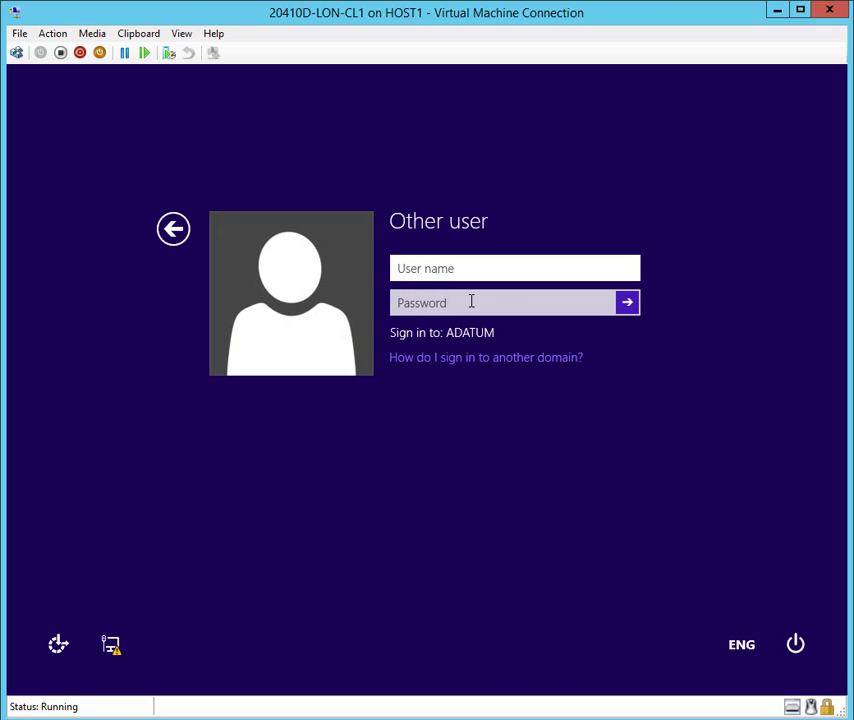
type("adatum\\alan")
key("Tab")
type("Pa$$w0rd")
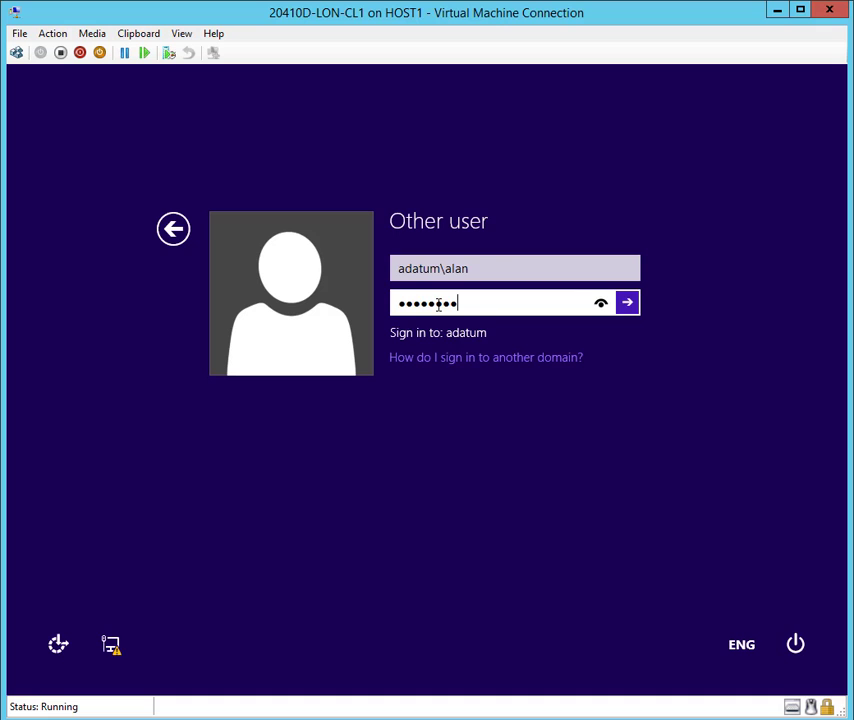
key("Return")
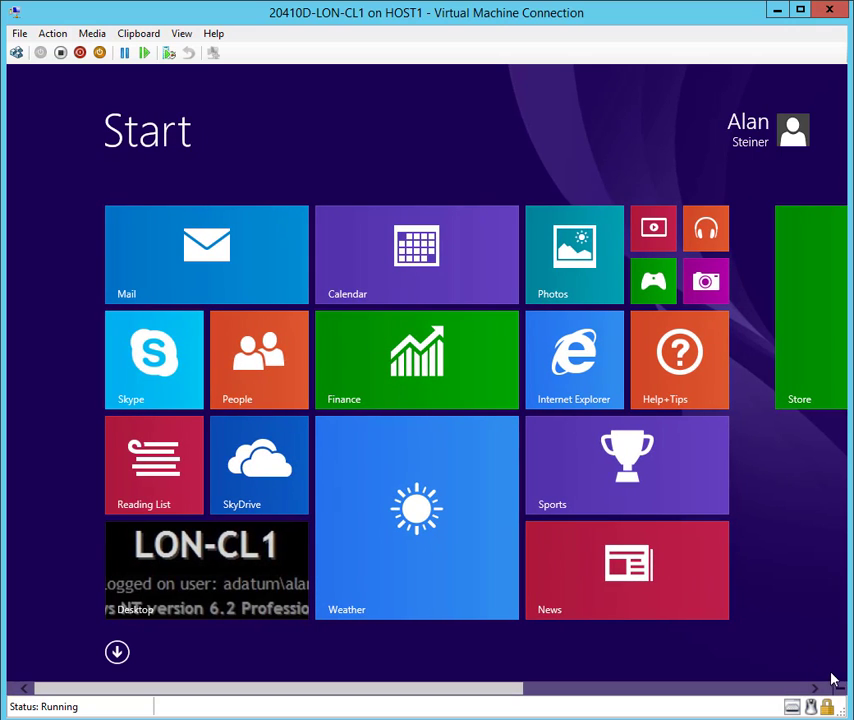
- On LON-CL1, run gpupdate /force in Command Prompt, then close the window after both updates succeed
mouse_move(840, 703)
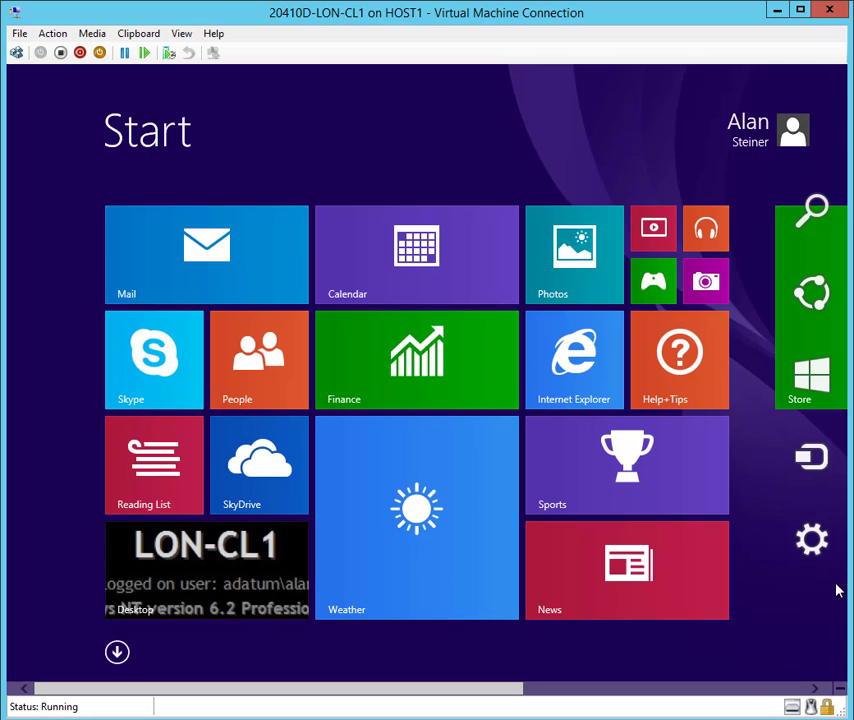
left_click(811, 222)
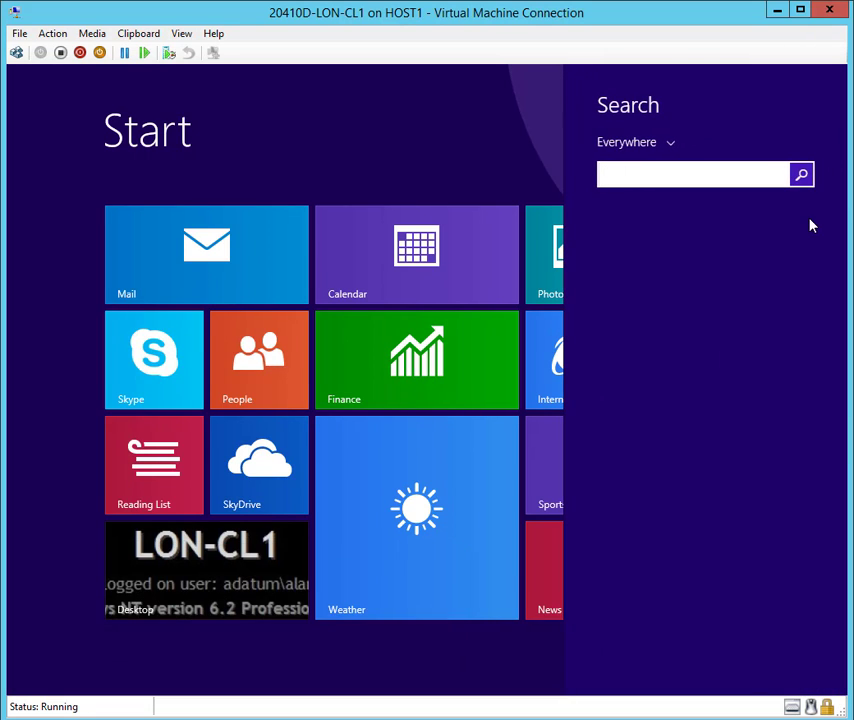
type("cmd")
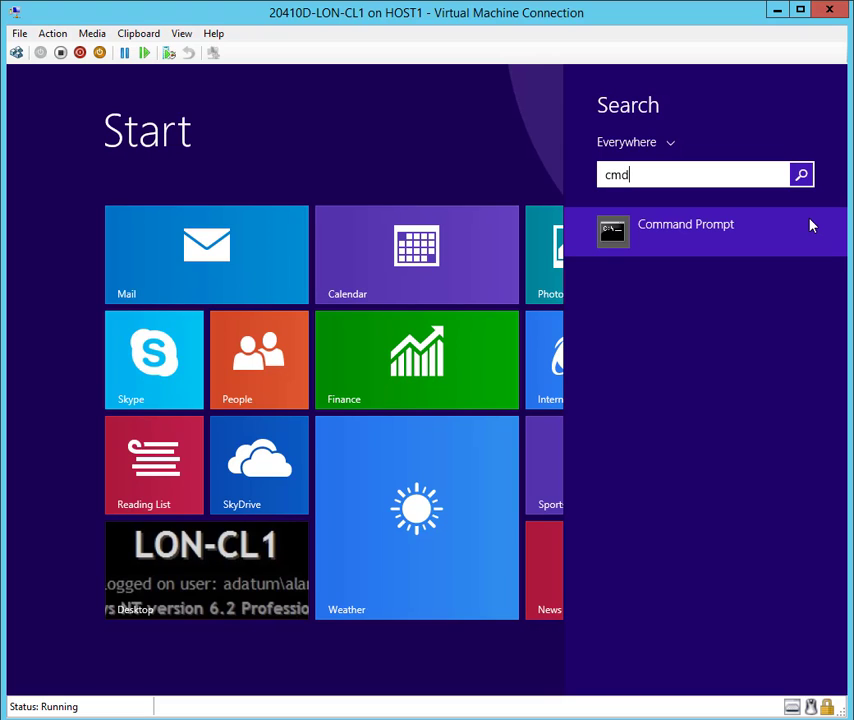
left_click(706, 228)
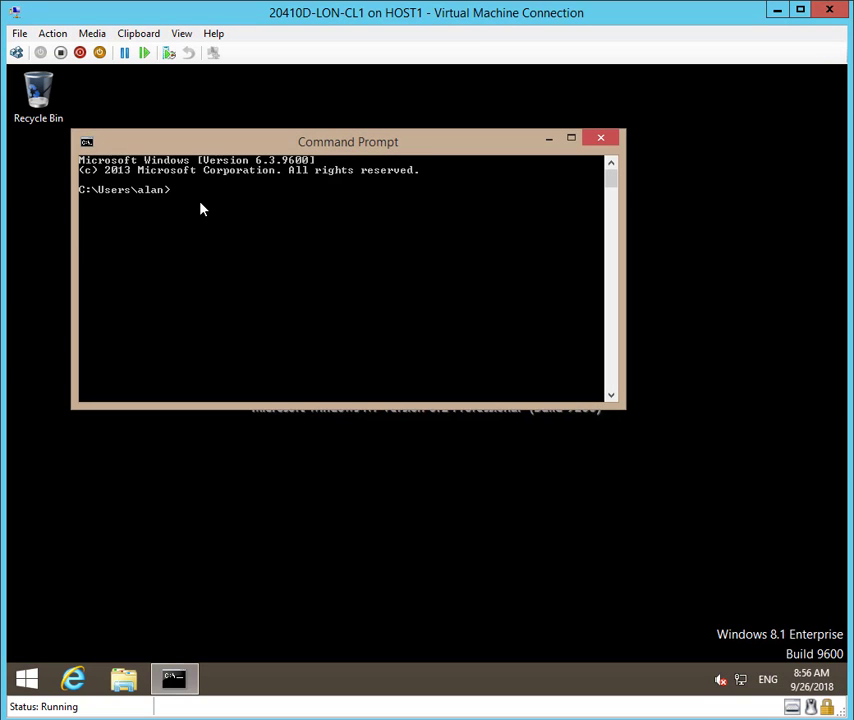
type("gpupdate /force")
key("Return")
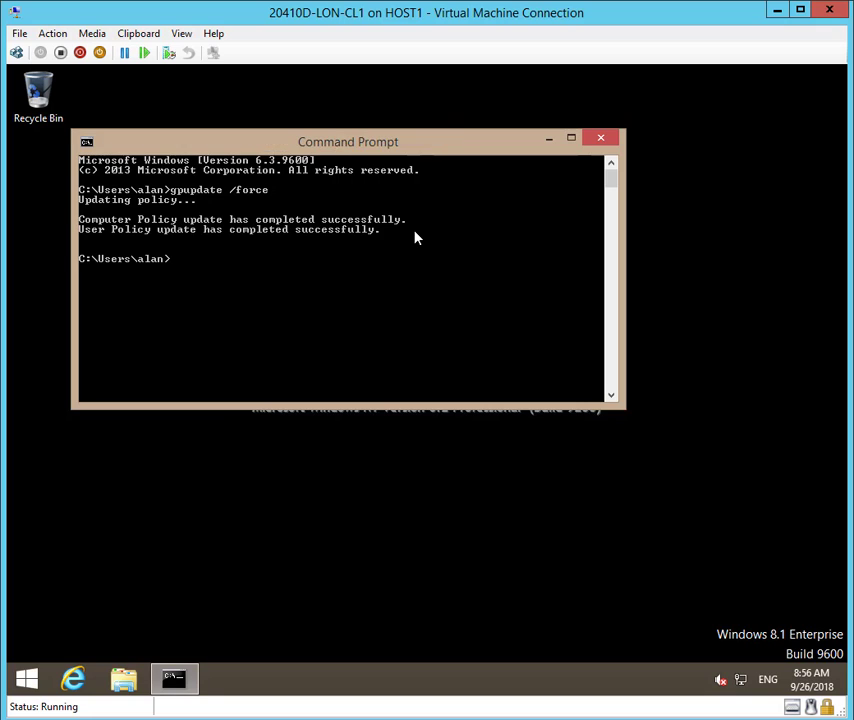
left_click(601, 138)
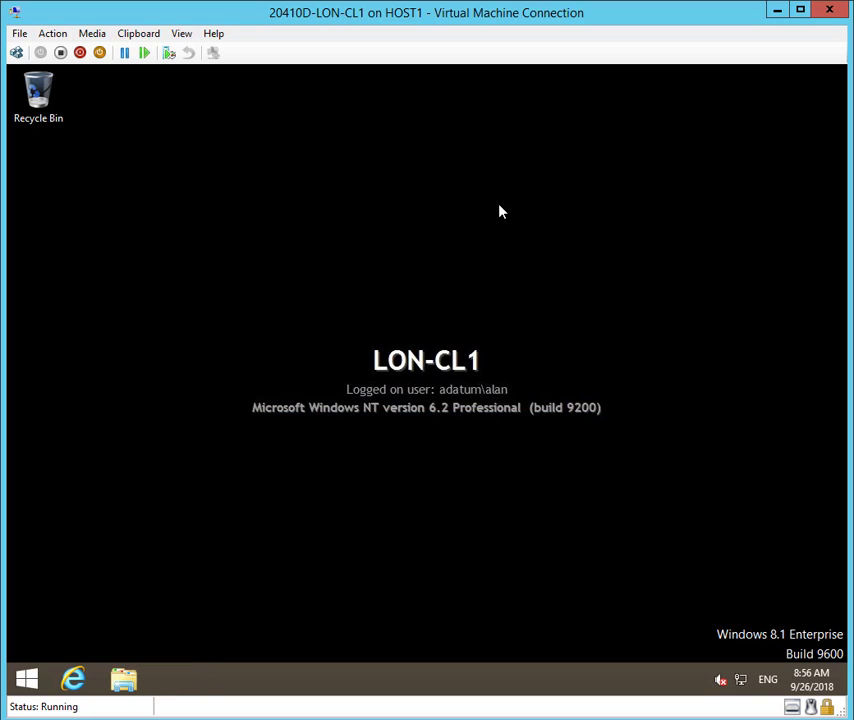
- From the Start screen, search for wordpad and try launching it; nothing opens
left_click(27, 680)
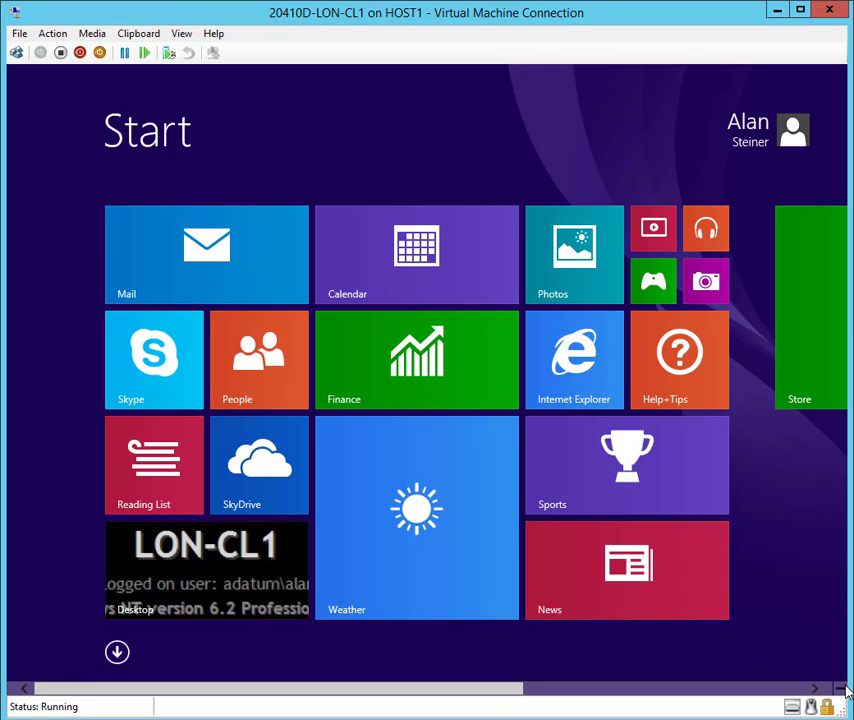
mouse_move(841, 698)
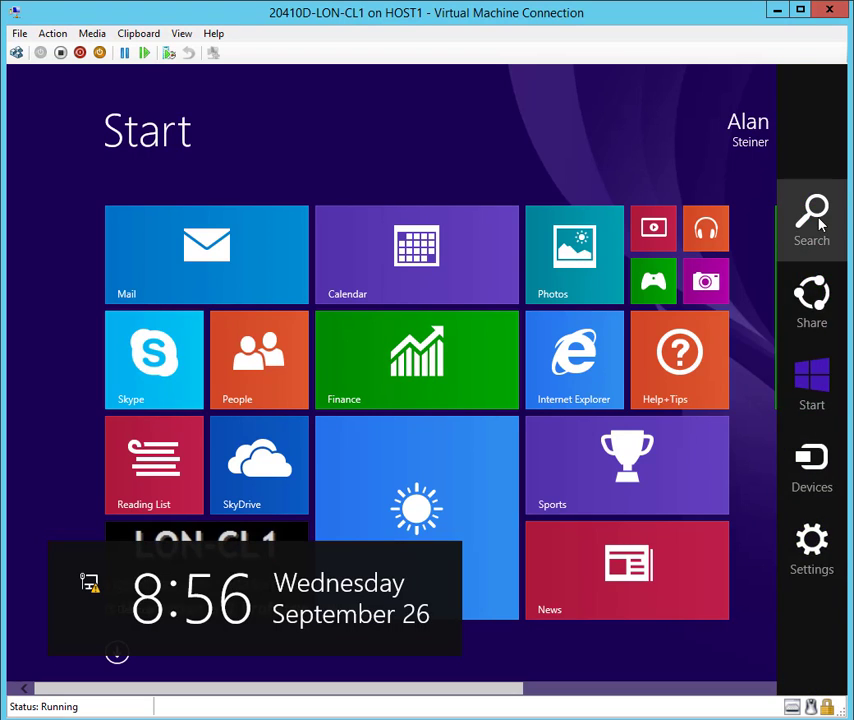
left_click(810, 215)
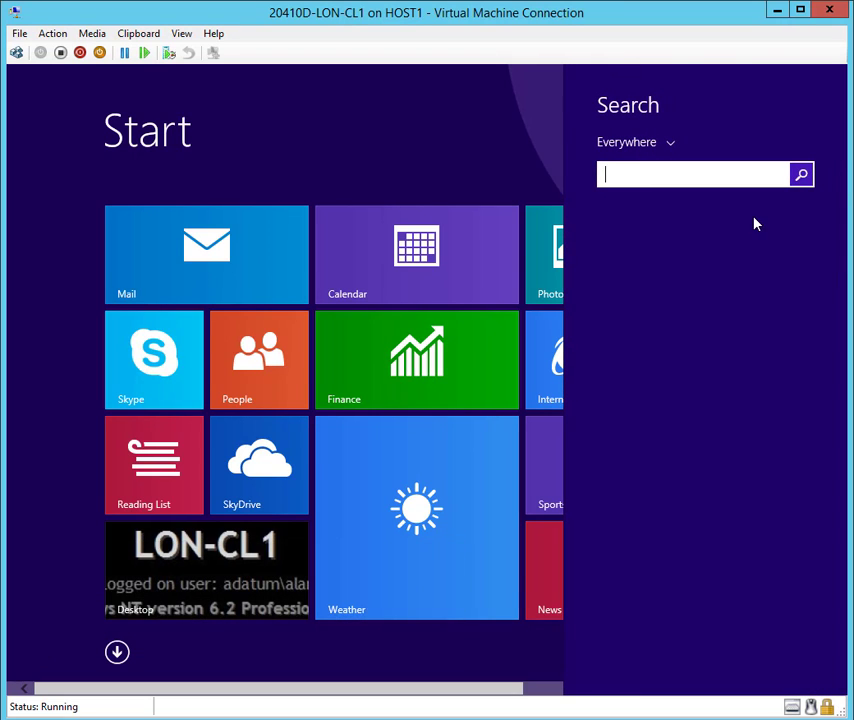
type("wordpad")
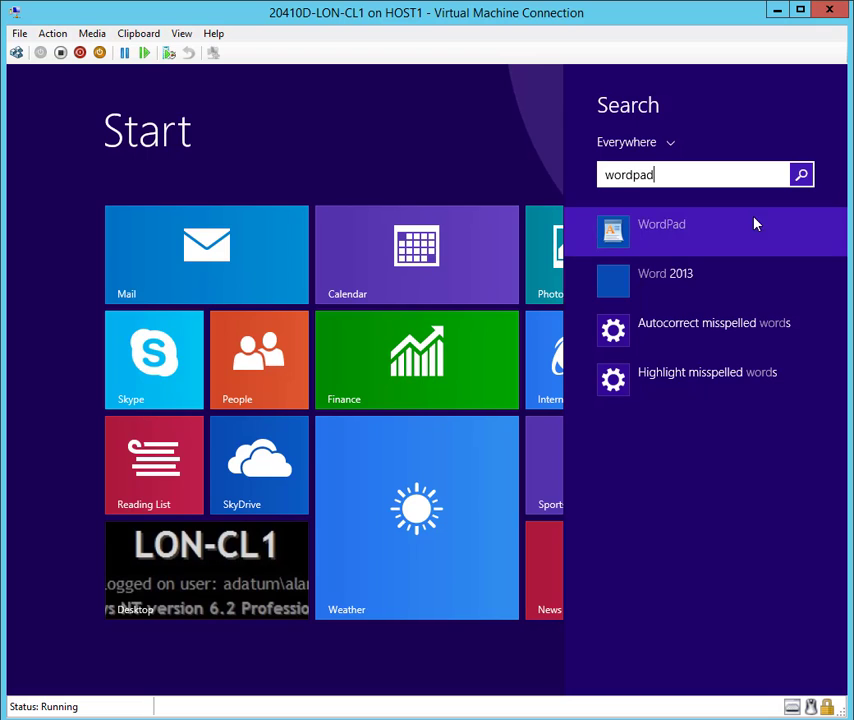
left_click(674, 232)
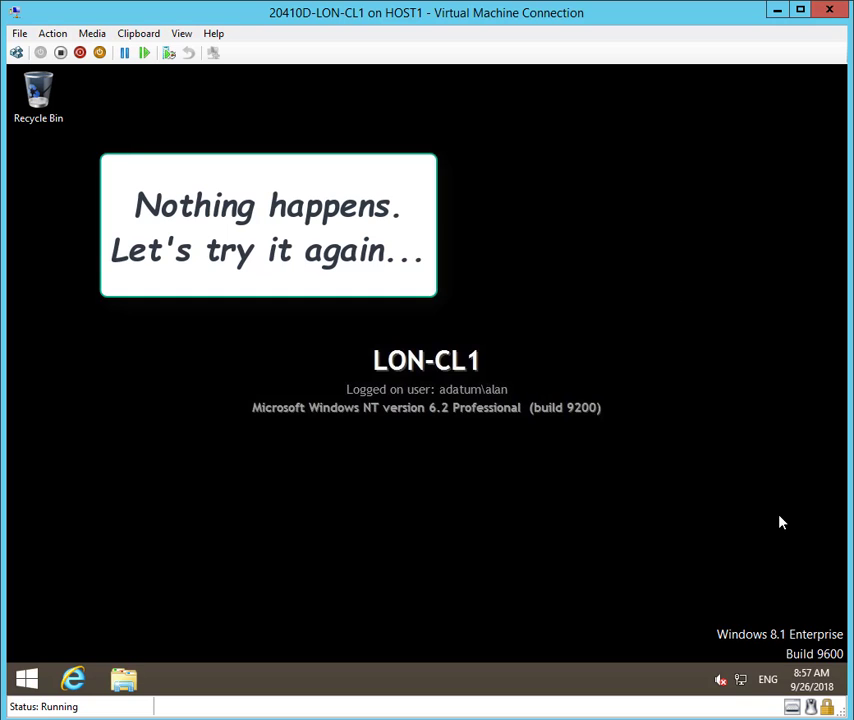
- Search for wordpad again and retry the launch, confirming it still won't start
mouse_move(845, 694)
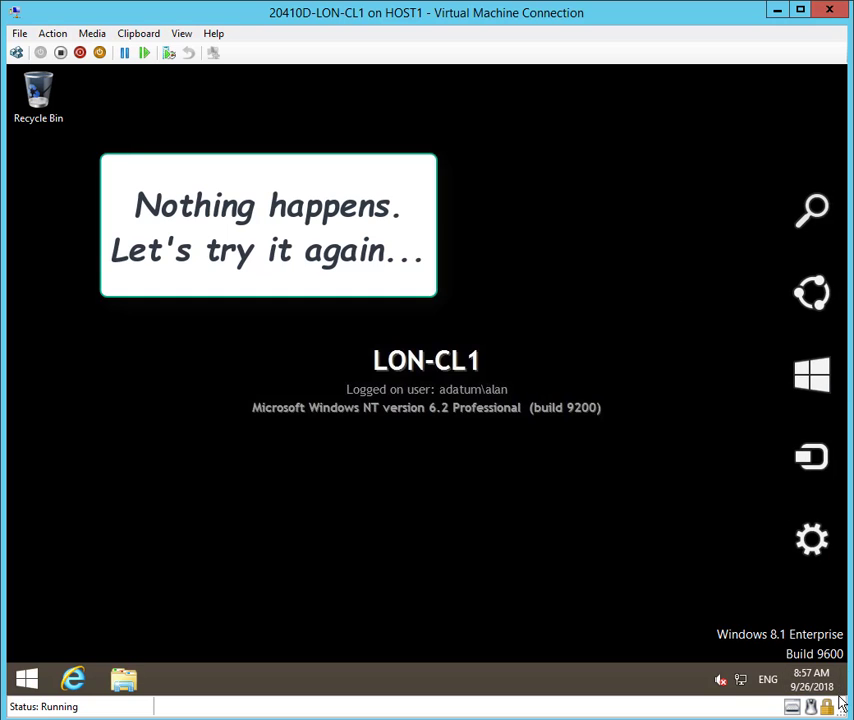
left_click(811, 210)
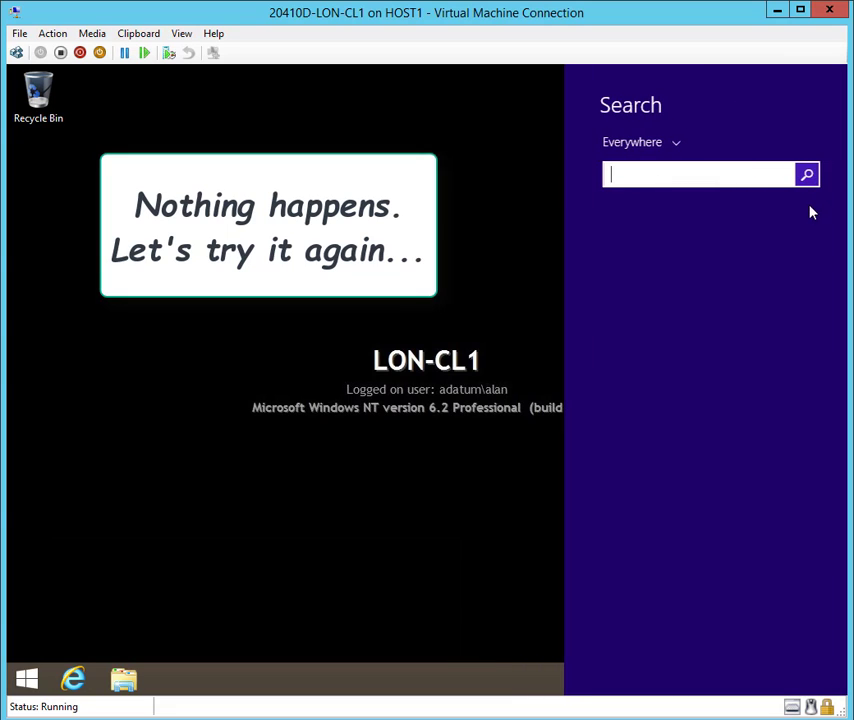
type("word")
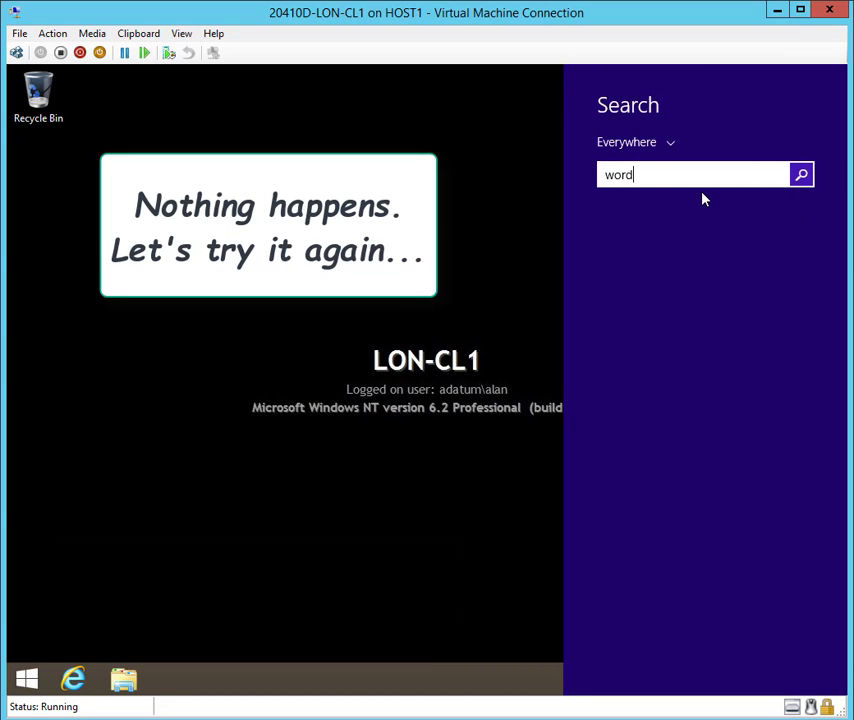
type("pad")
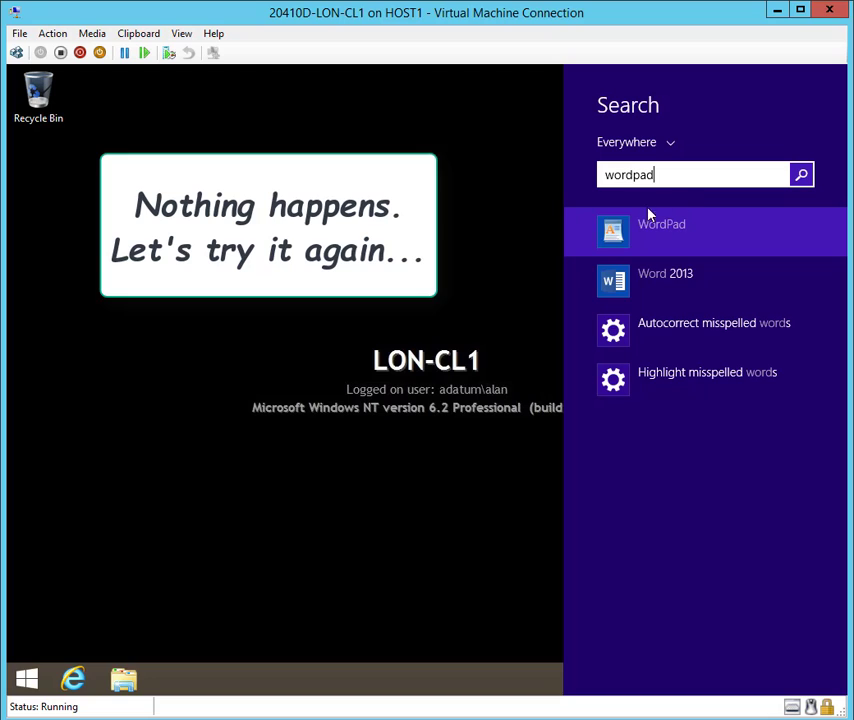
left_click(623, 234)
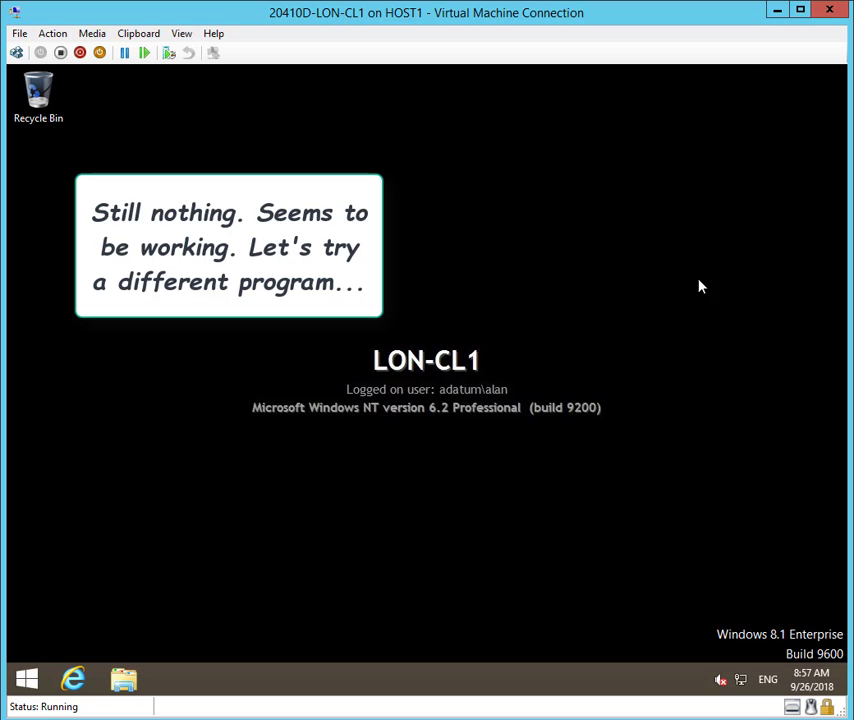
- Search for notepad, confirm Notepad opens normally, then close it
mouse_move(846, 694)
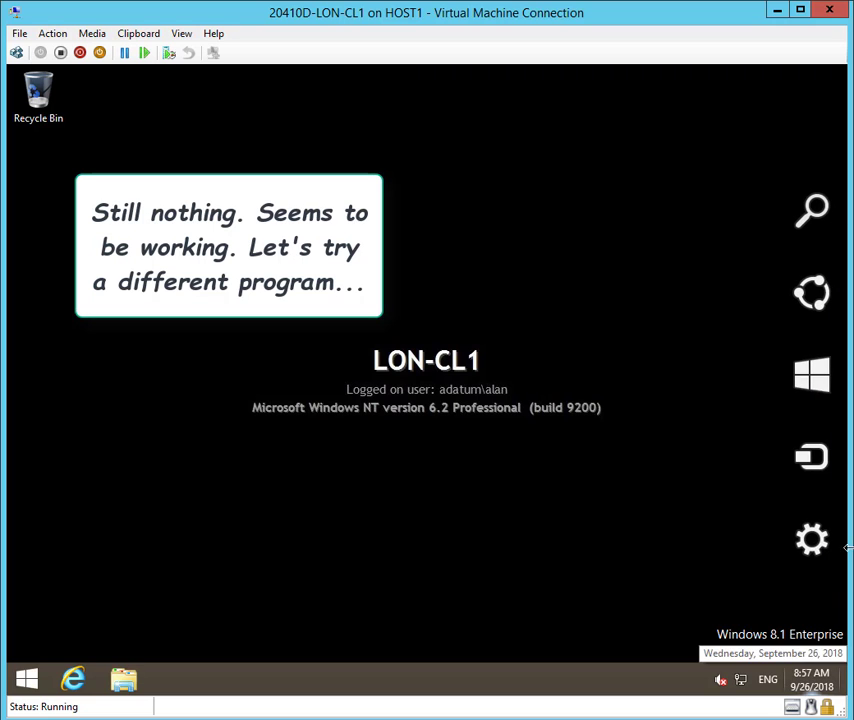
left_click(806, 224)
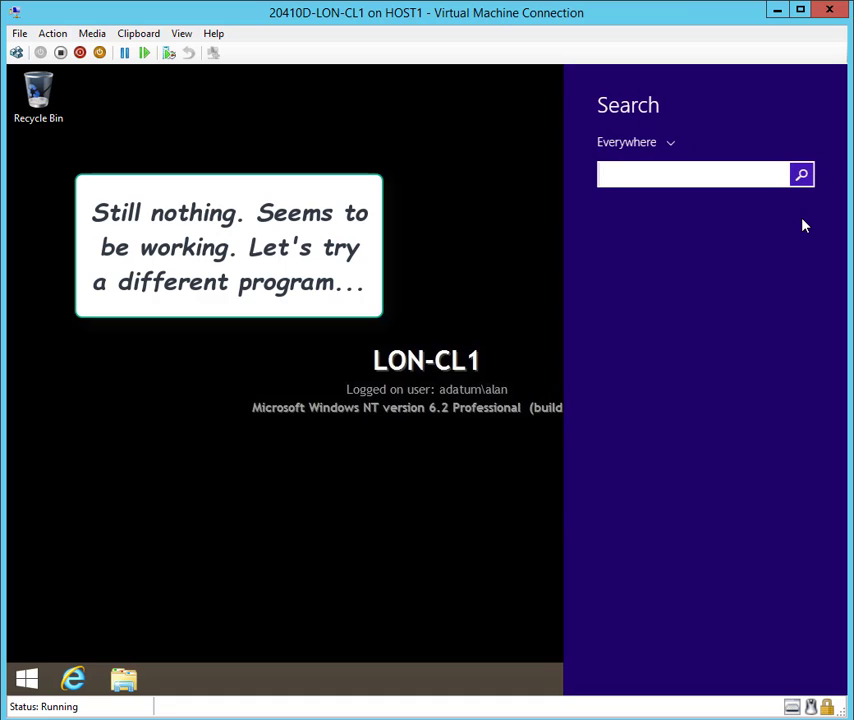
type("notepad")
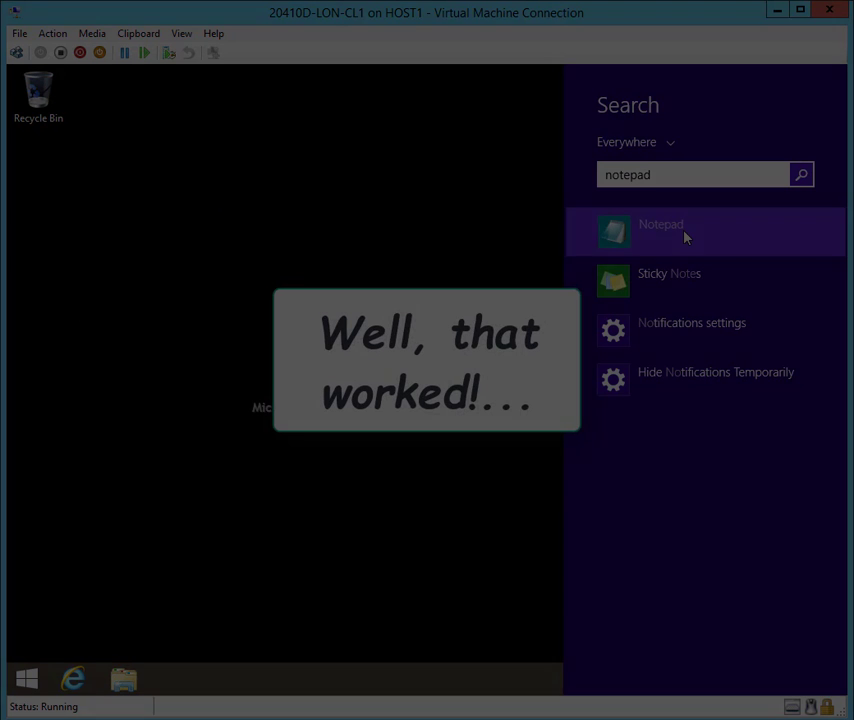
left_click(689, 229)
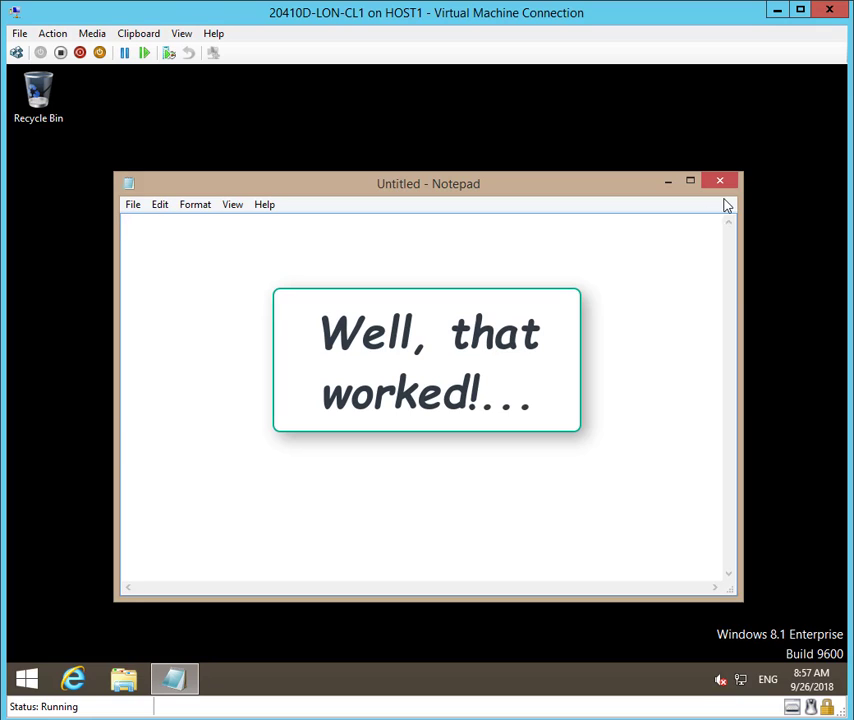
left_click(724, 184)
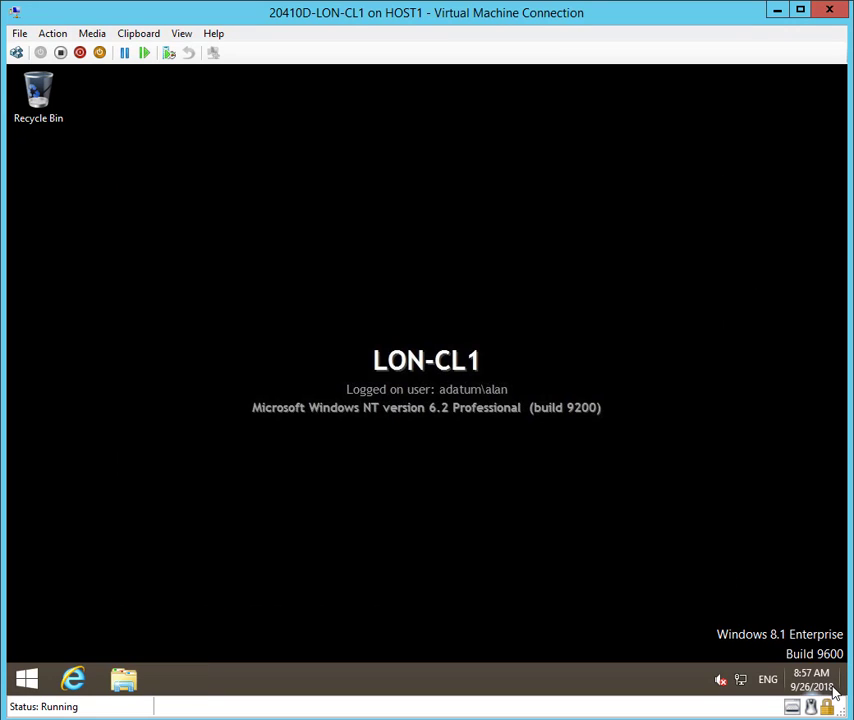
- Bring up search results for wordpad once more
mouse_move(843, 695)
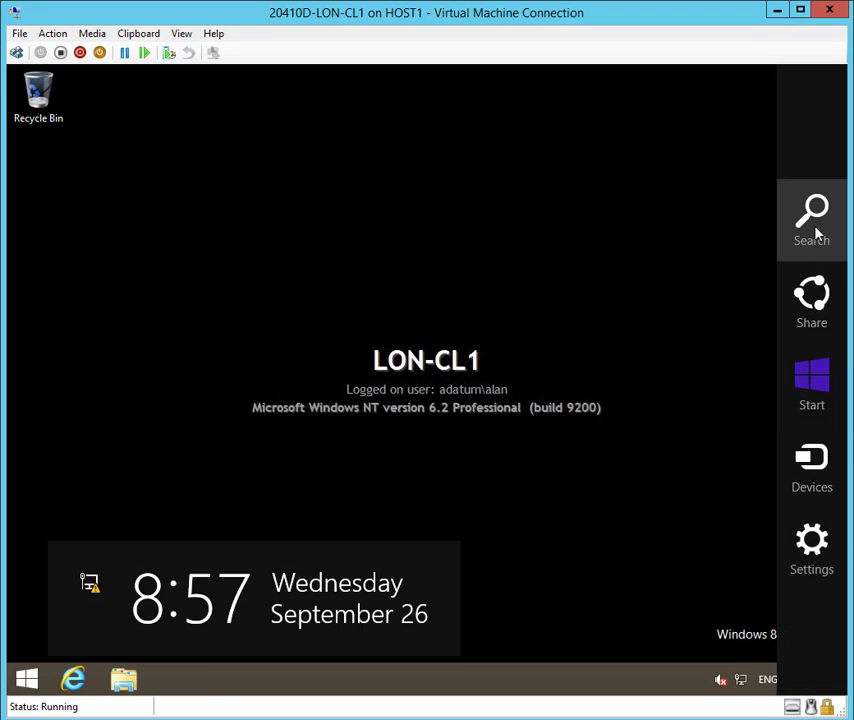
left_click(816, 232)
type("wordpad")
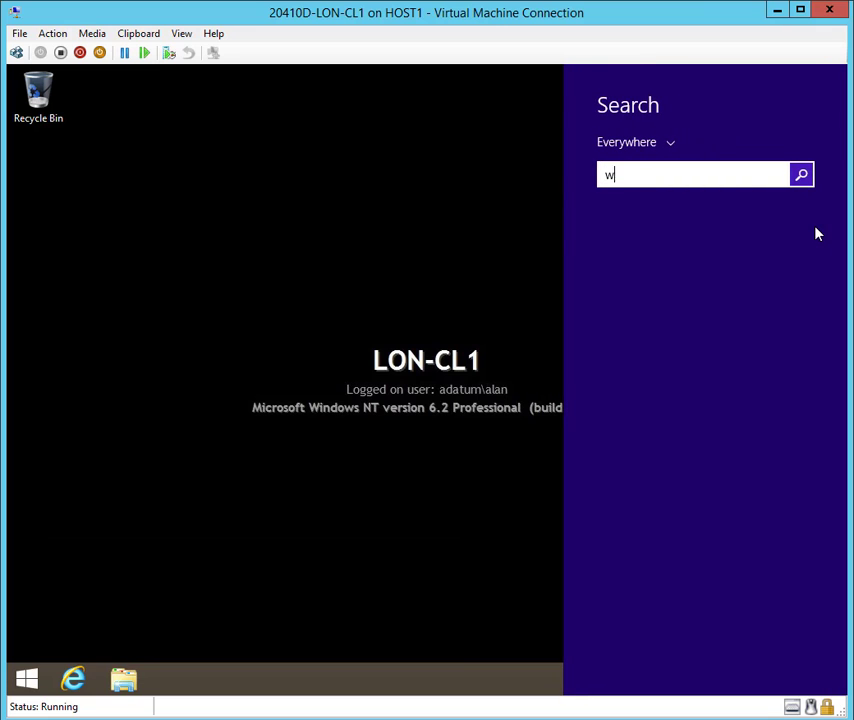